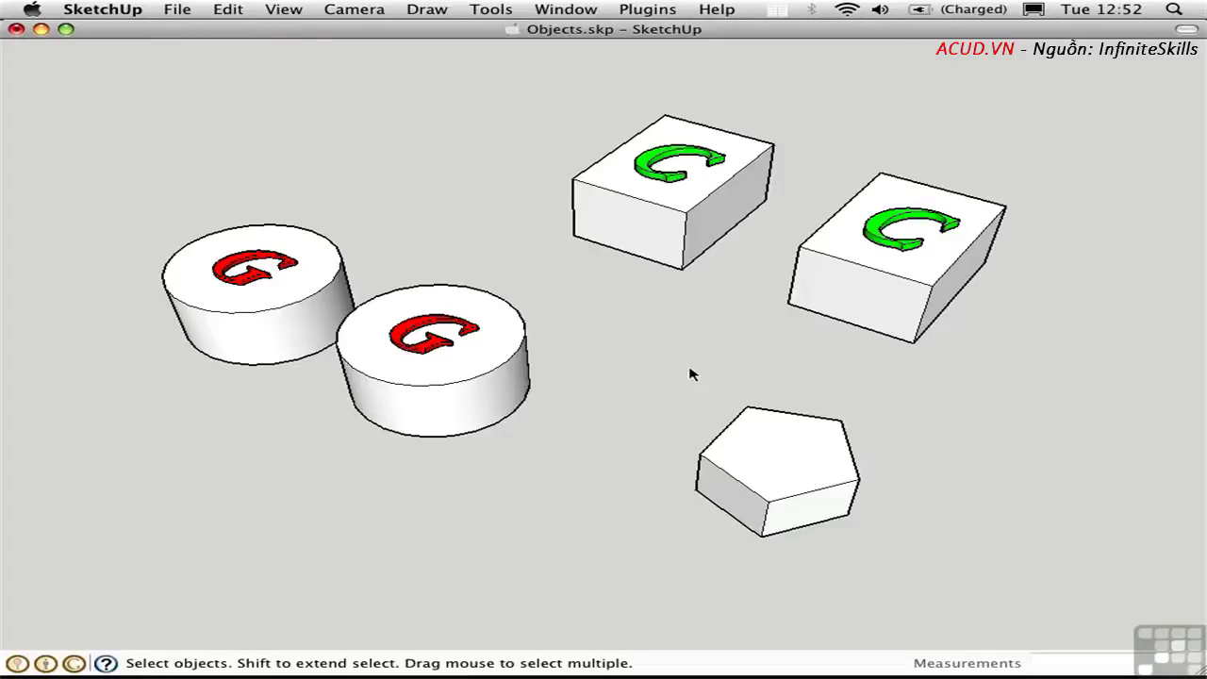
Hide the right green box and the front red-G cylinder, then unhide the last hidden object.
{"action": "left_click", "coordinate": [889, 263]}
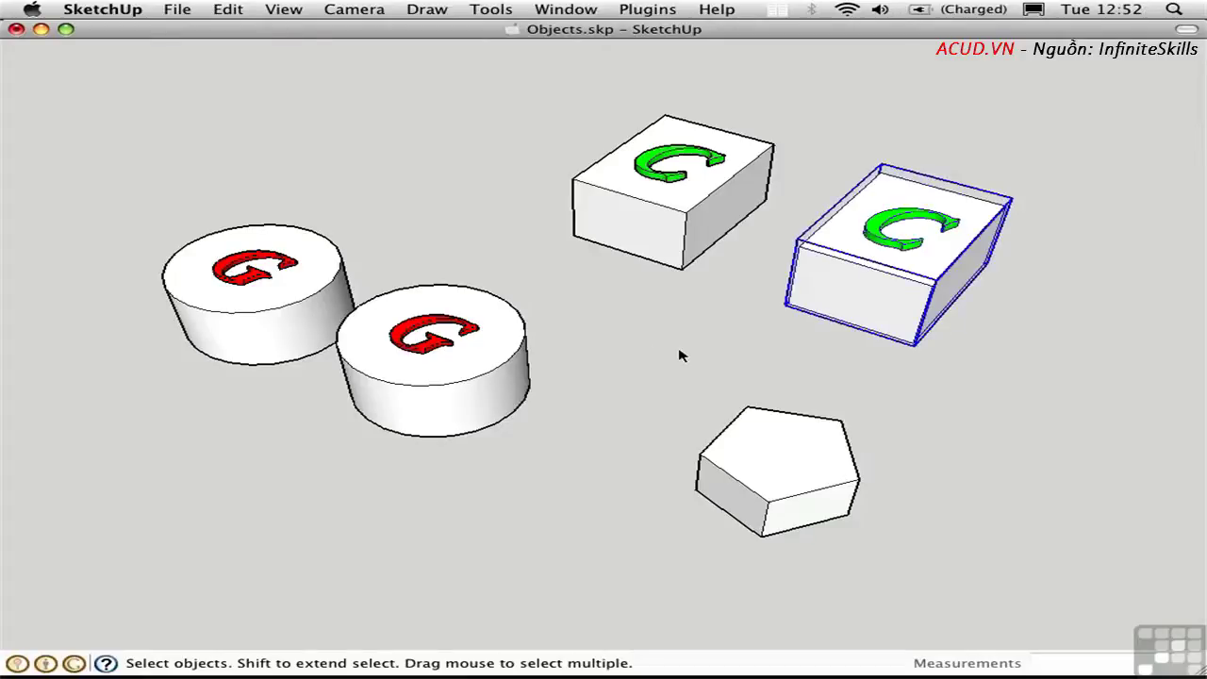
{"action": "key", "text": "Delete"}
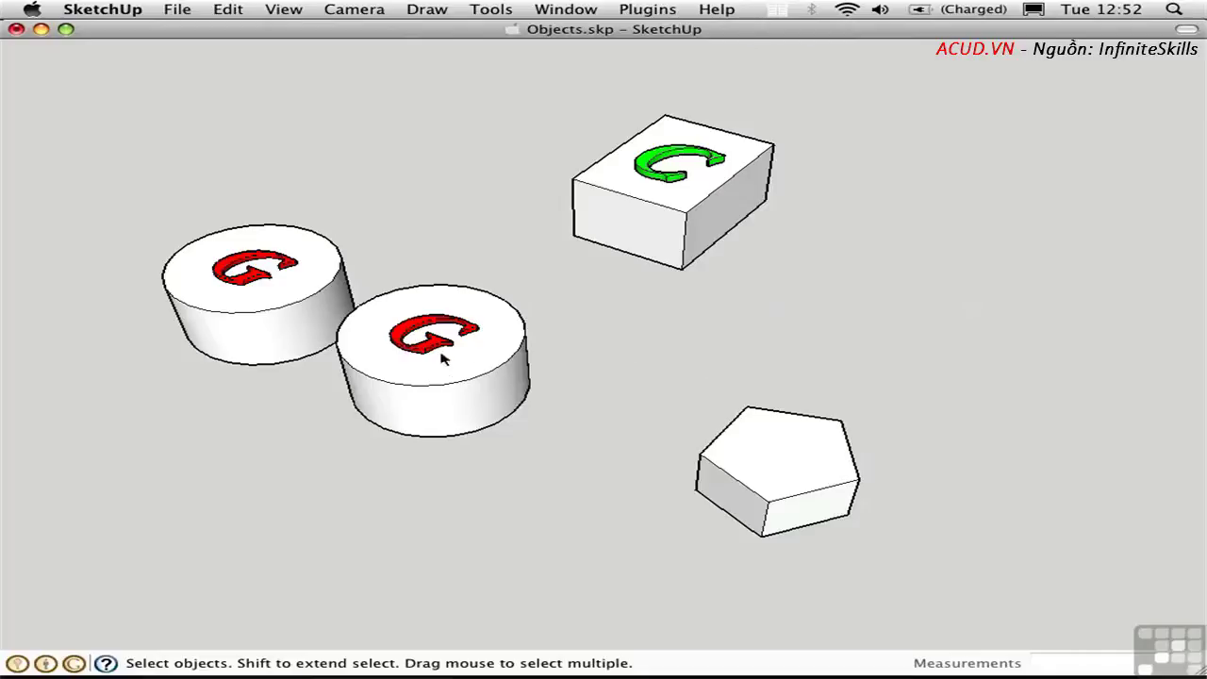
{"action": "left_click", "coordinate": [462, 374]}
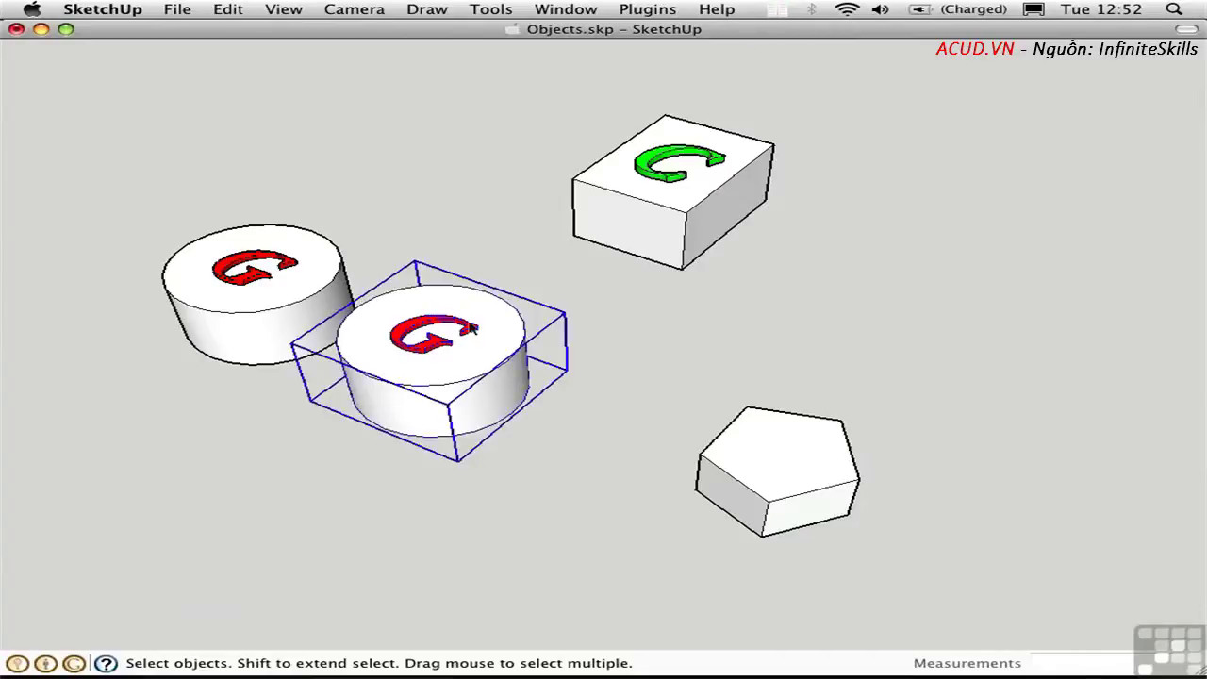
{"action": "left_click", "coordinate": [219, 9]}
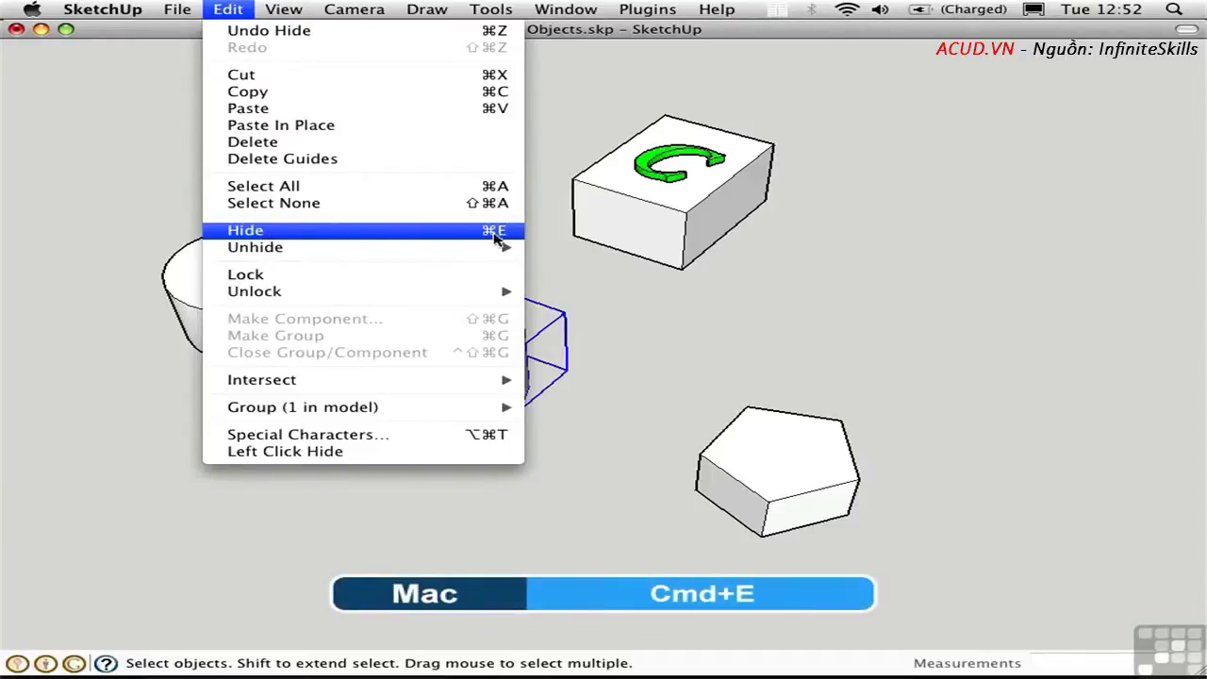
{"action": "left_click", "coordinate": [269, 235]}
{"action": "left_click", "coordinate": [227, 11]}
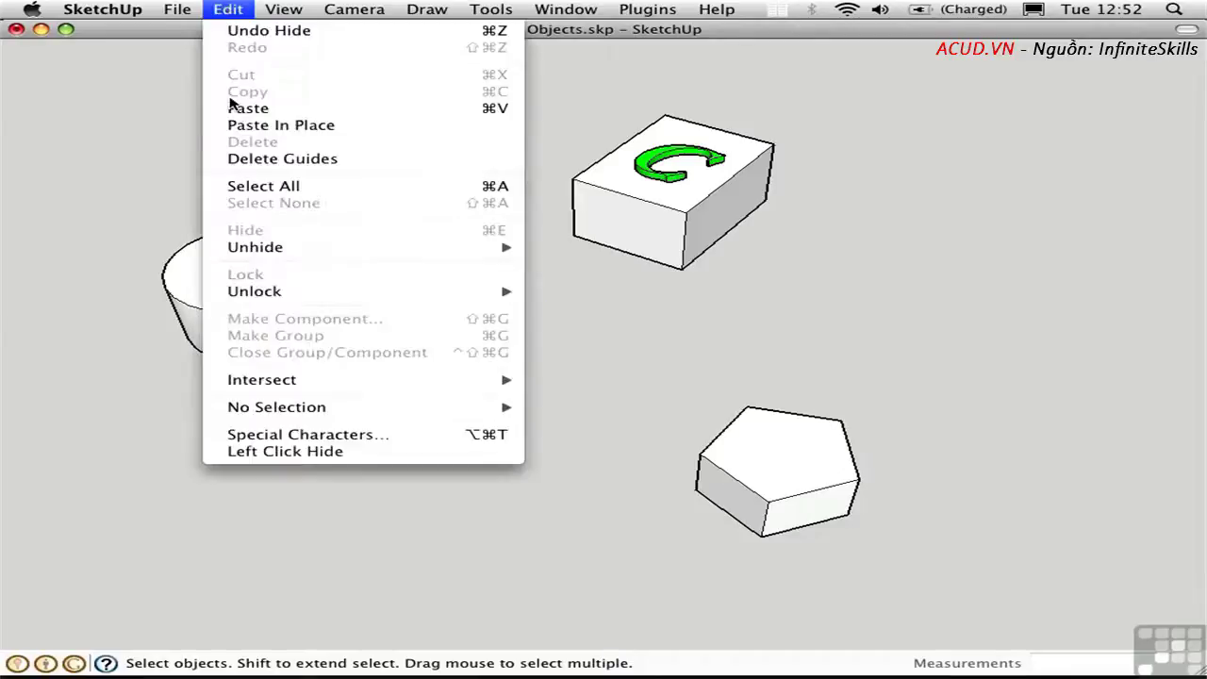
{"action": "mouse_move", "coordinate": [324, 248]}
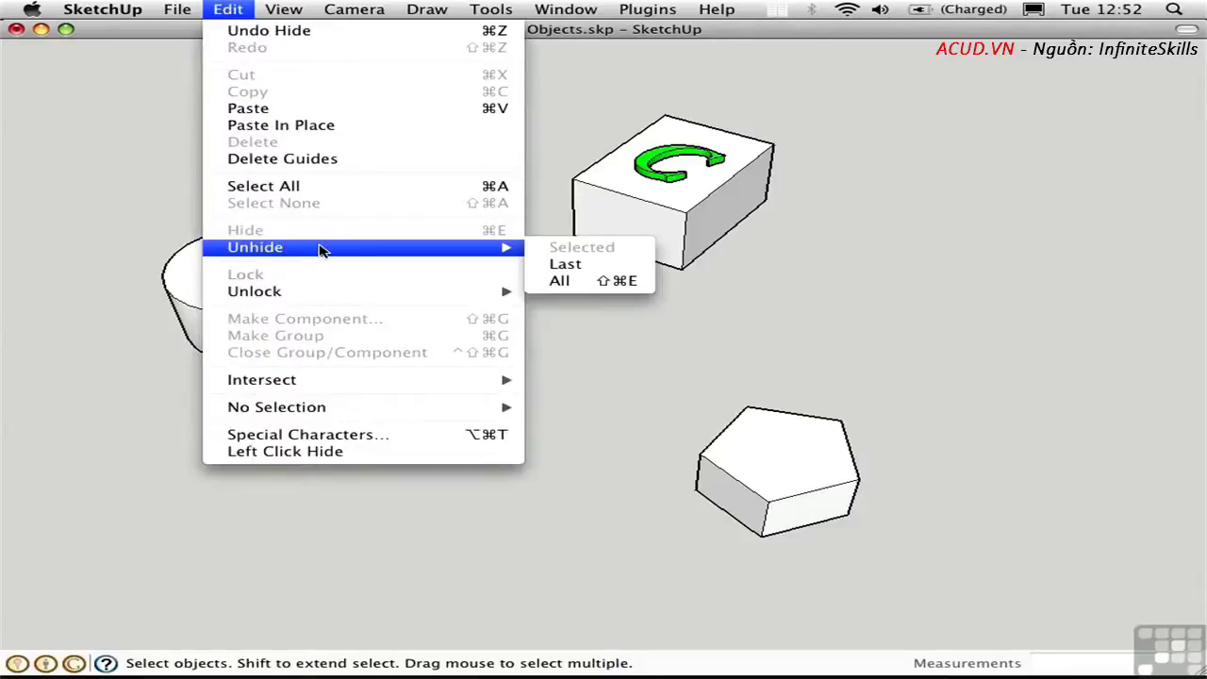
{"action": "left_click", "coordinate": [585, 266]}
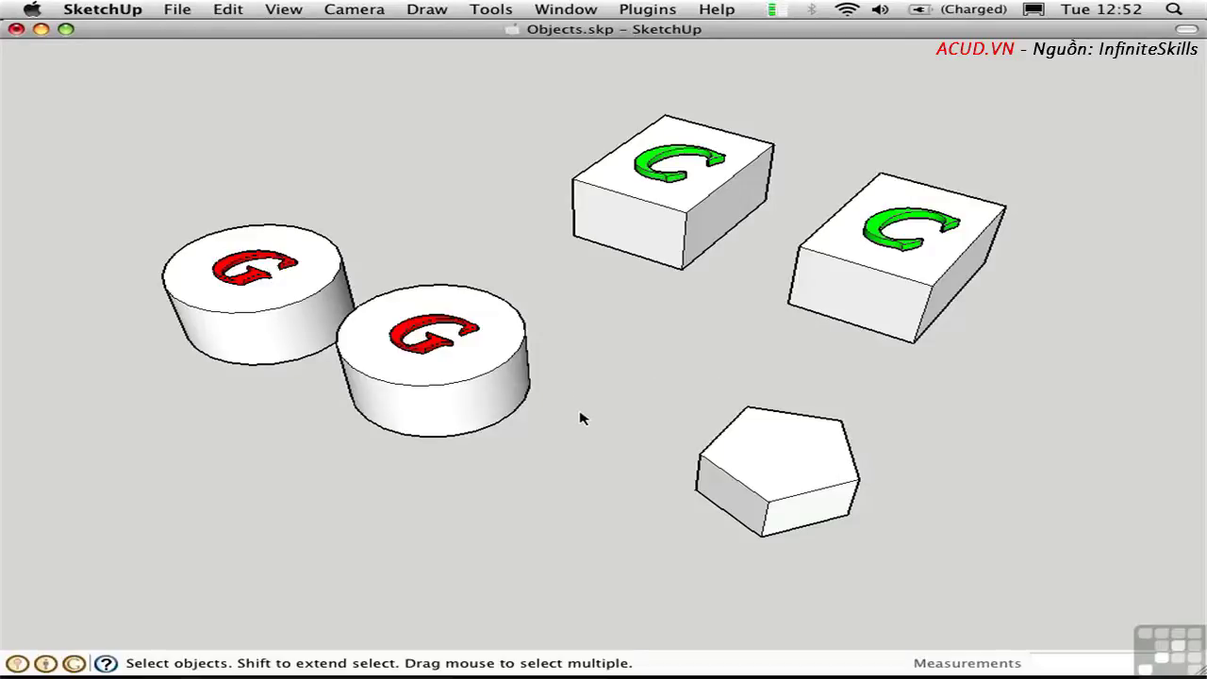
Hide the left red-G cylinder and delete the pentagon's top face so it is hollow.
{"action": "left_click", "coordinate": [283, 283]}
{"action": "key", "text": "Delete"}
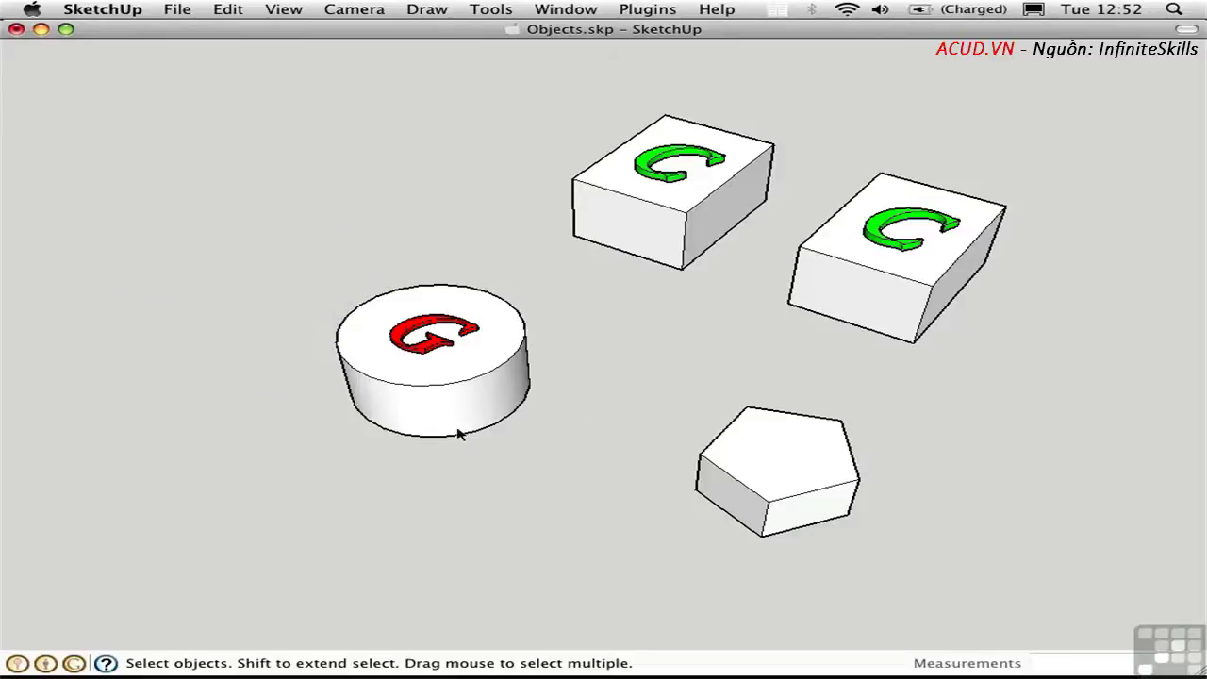
{"action": "left_click", "coordinate": [790, 470]}
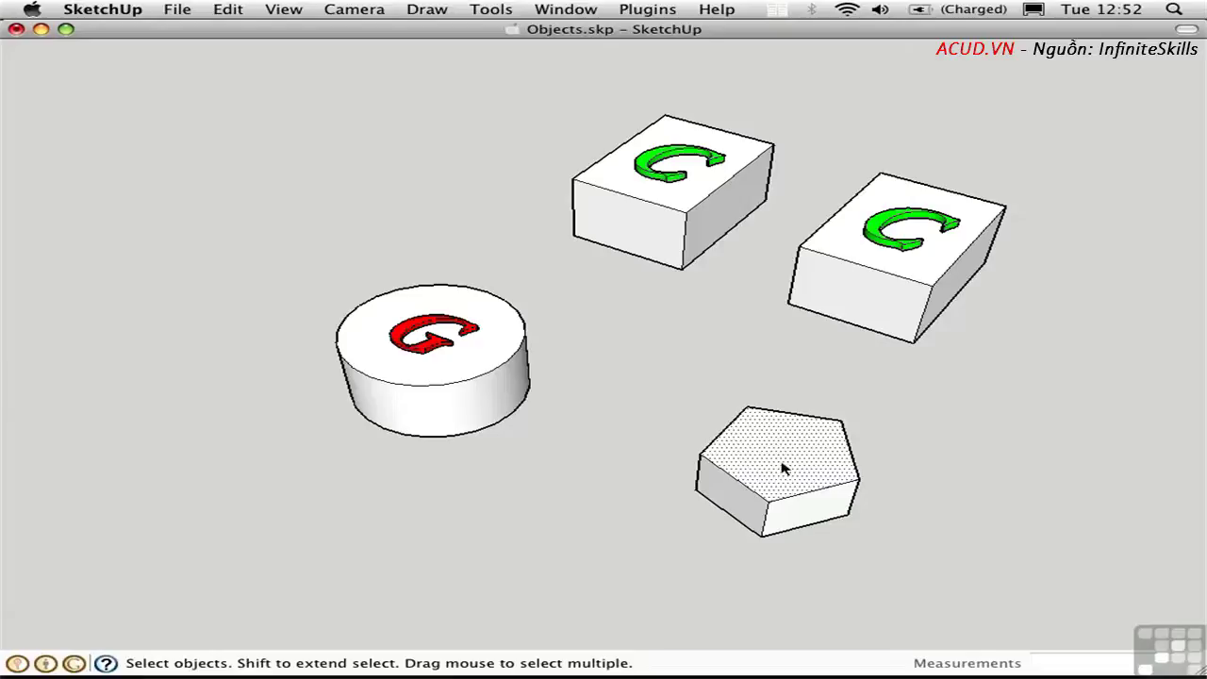
{"action": "key", "text": "Delete"}
{"action": "left_click", "coordinate": [800, 421]}
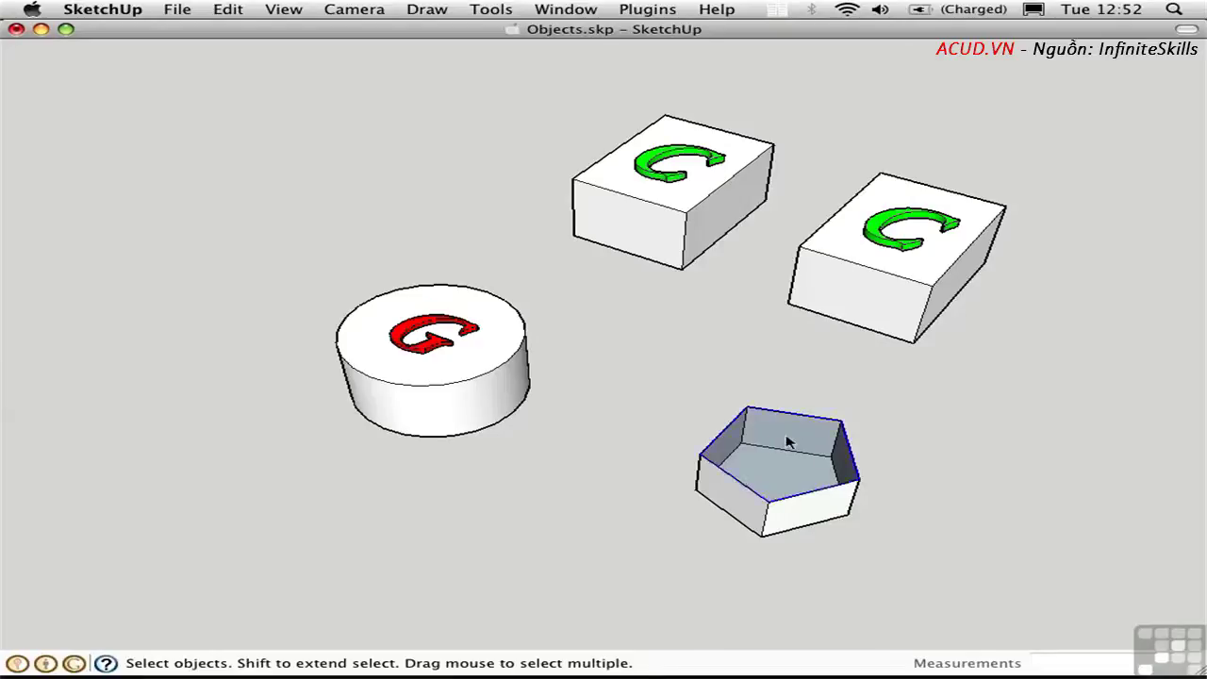
{"action": "key", "text": "Escape"}
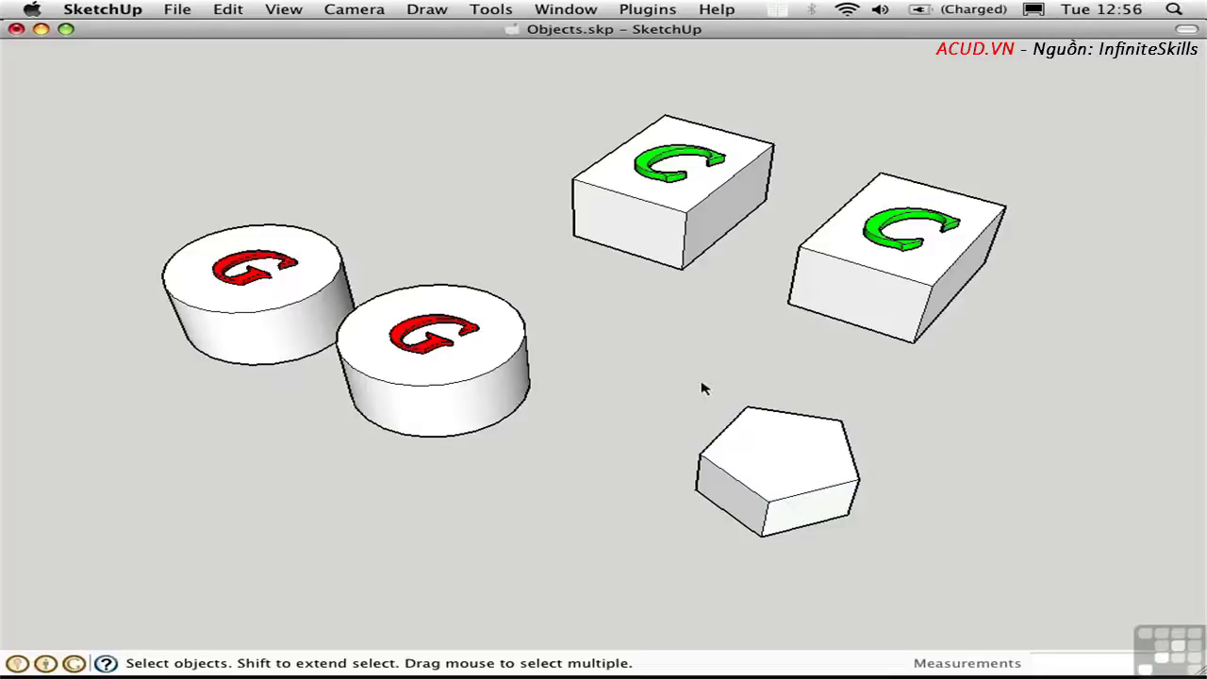
Hide both red-G cylinders and the left green box with a crossing selection, then check Unhide options.
{"action": "left_click_drag", "start_coordinate": [709, 390], "coordinate": [132, 144]}
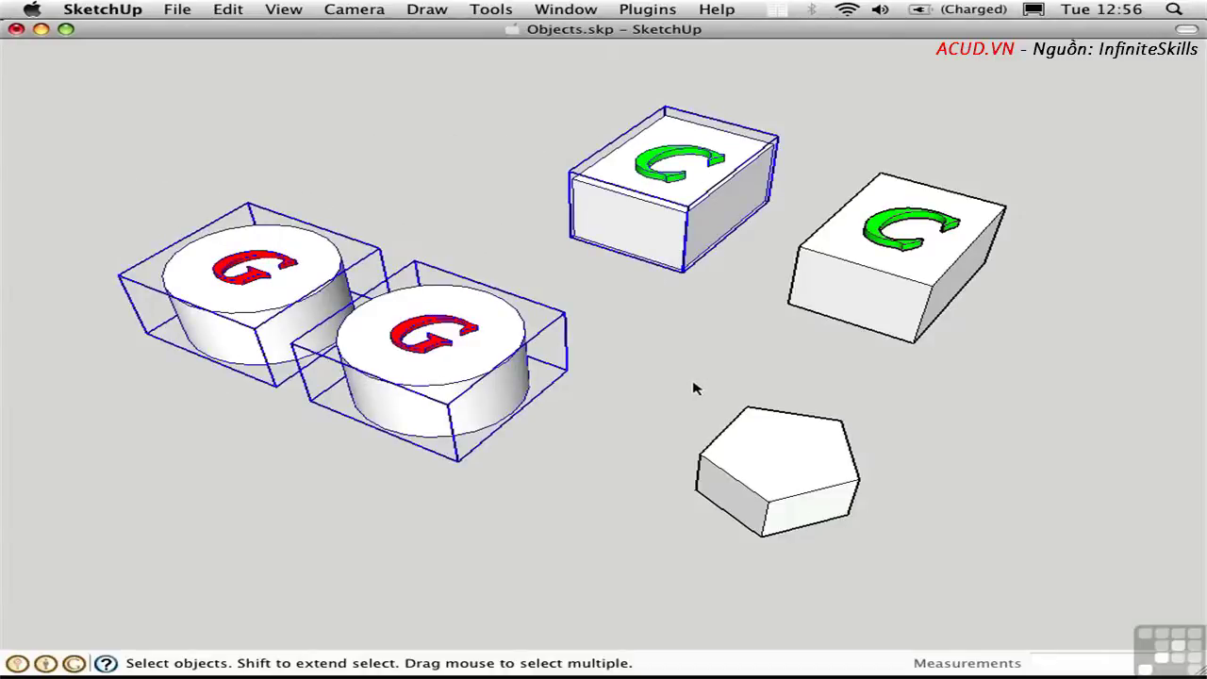
{"action": "key", "text": "Delete"}
{"action": "left_click", "coordinate": [226, 11]}
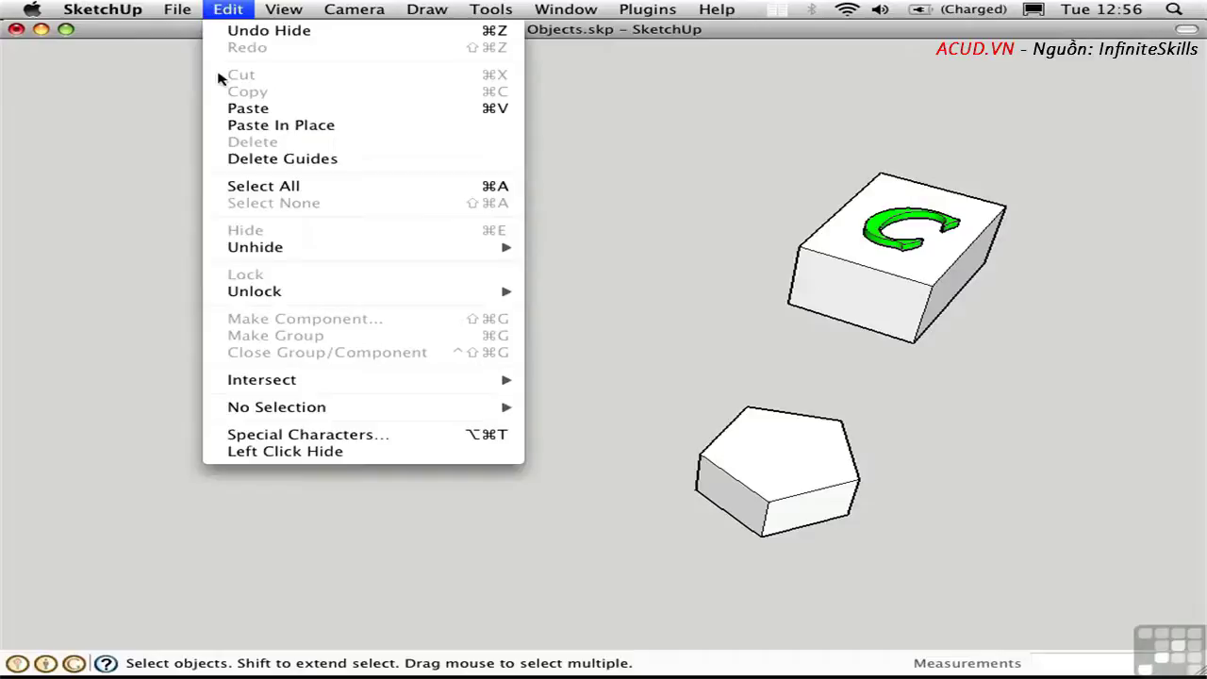
{"action": "mouse_move", "coordinate": [250, 251]}
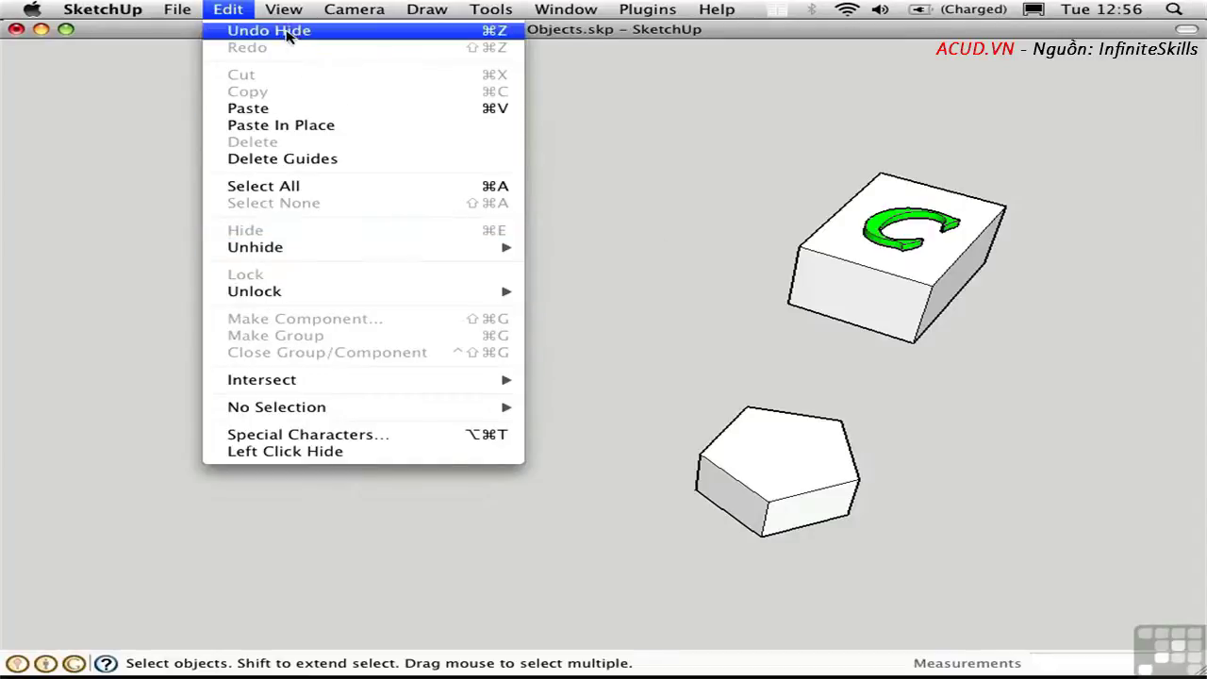
Show hidden geometry and unhide only the selected front red-G cylinder.
{"action": "mouse_move", "coordinate": [283, 9]}
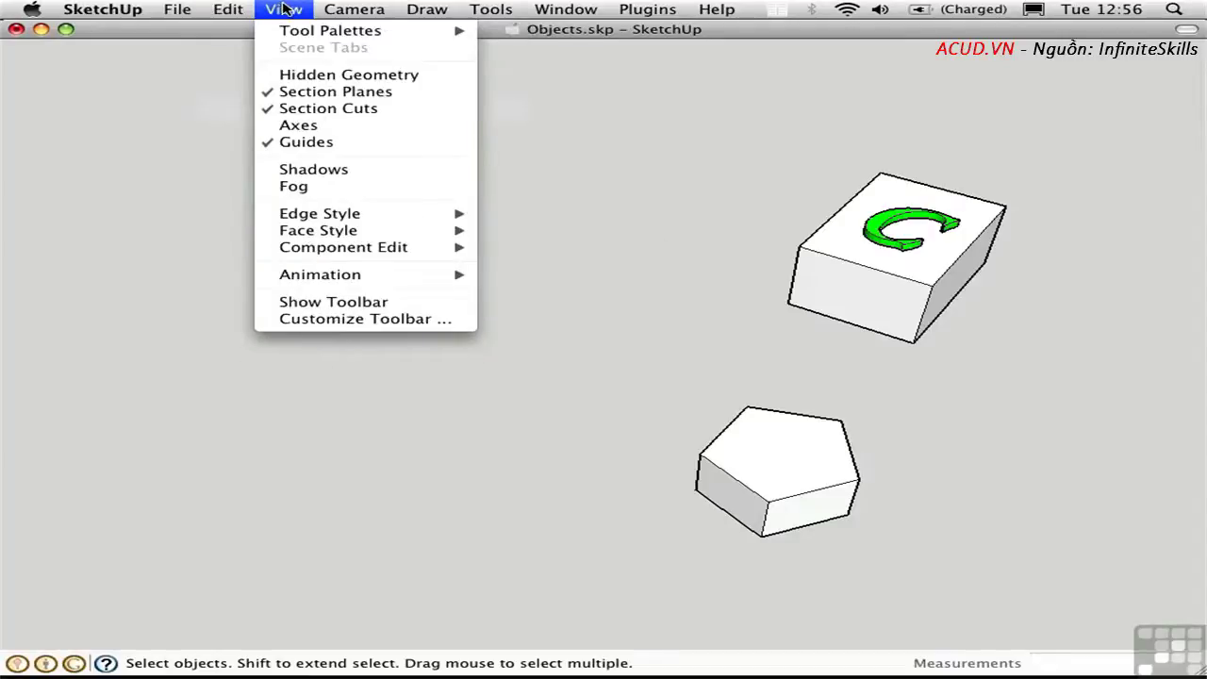
{"action": "left_click", "coordinate": [306, 78]}
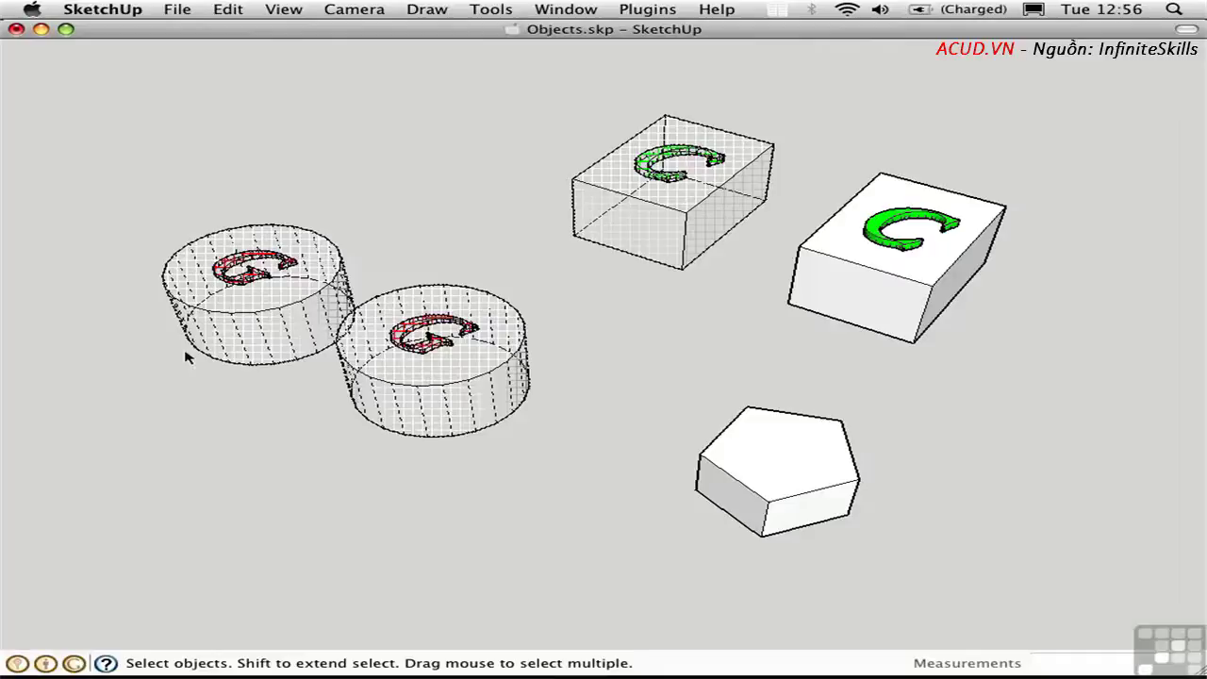
{"action": "left_click", "coordinate": [469, 296]}
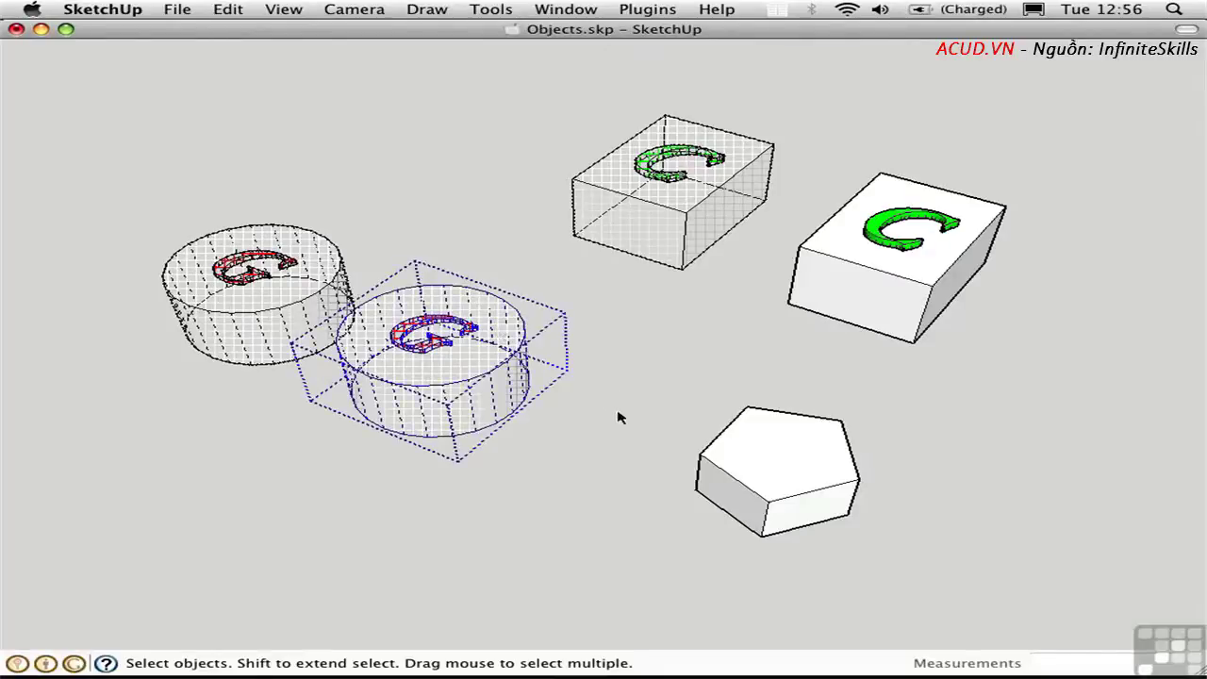
{"action": "left_click", "coordinate": [227, 11]}
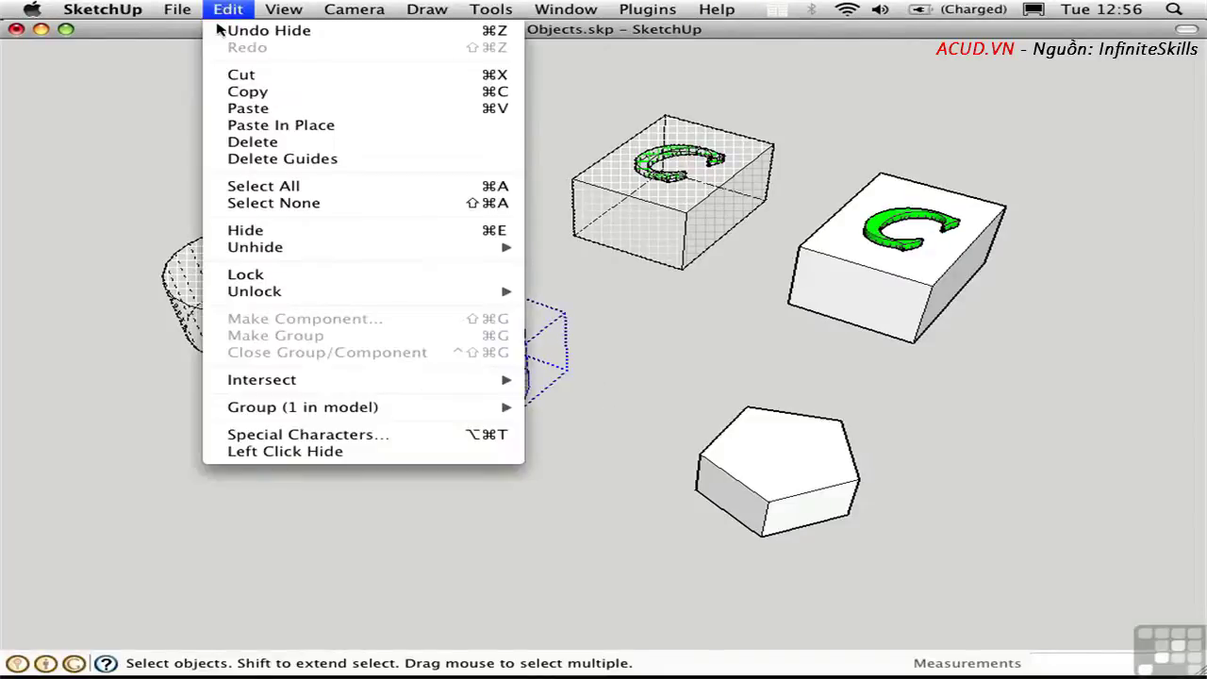
{"action": "mouse_move", "coordinate": [363, 251]}
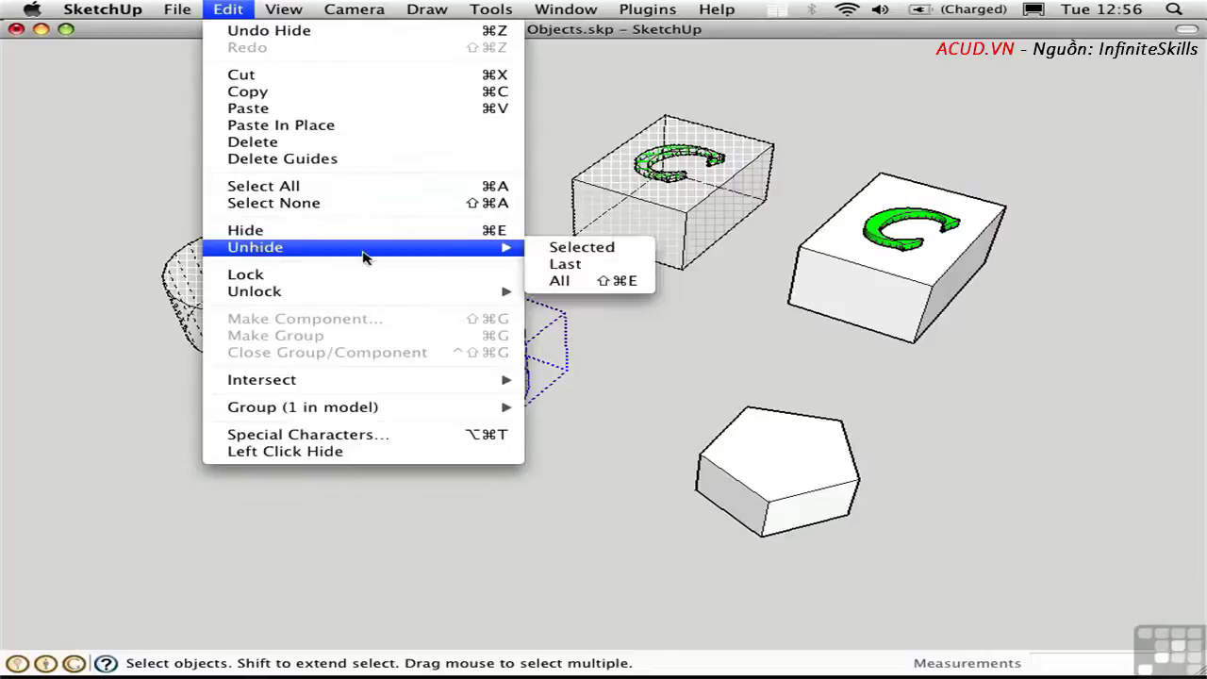
{"action": "left_click", "coordinate": [571, 247]}
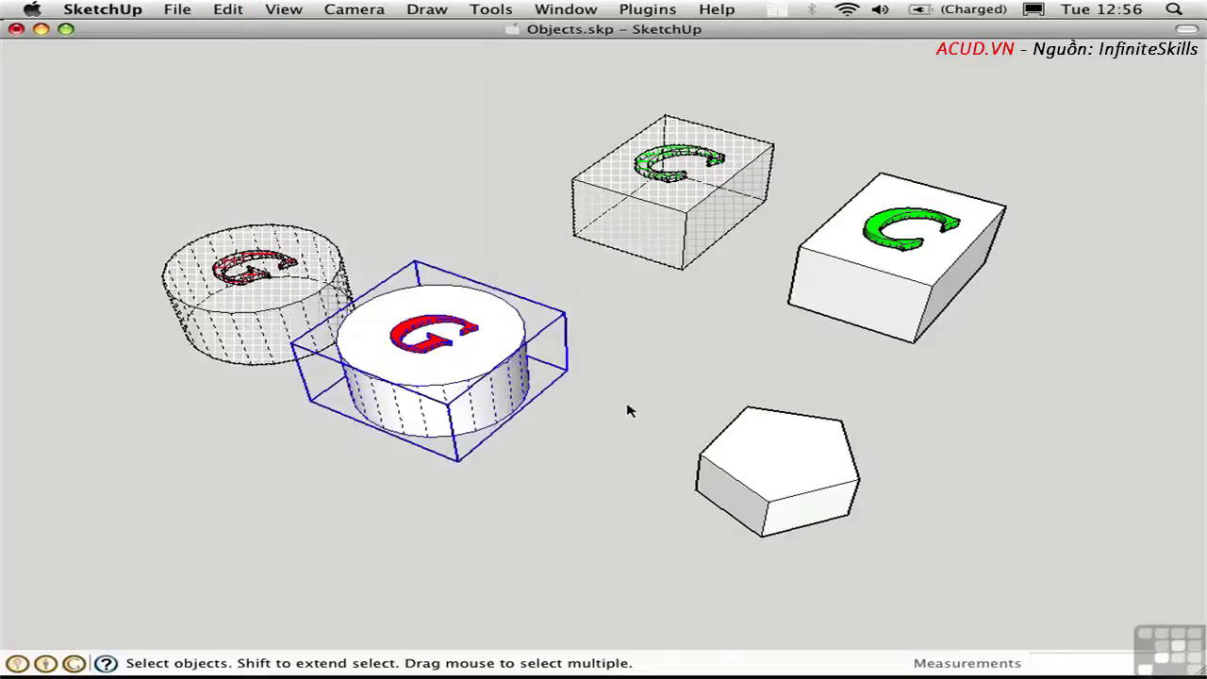
Deselect the cylinder and turn off the Hidden Geometry display.
{"action": "left_click", "coordinate": [629, 414]}
{"action": "left_click", "coordinate": [283, 9]}
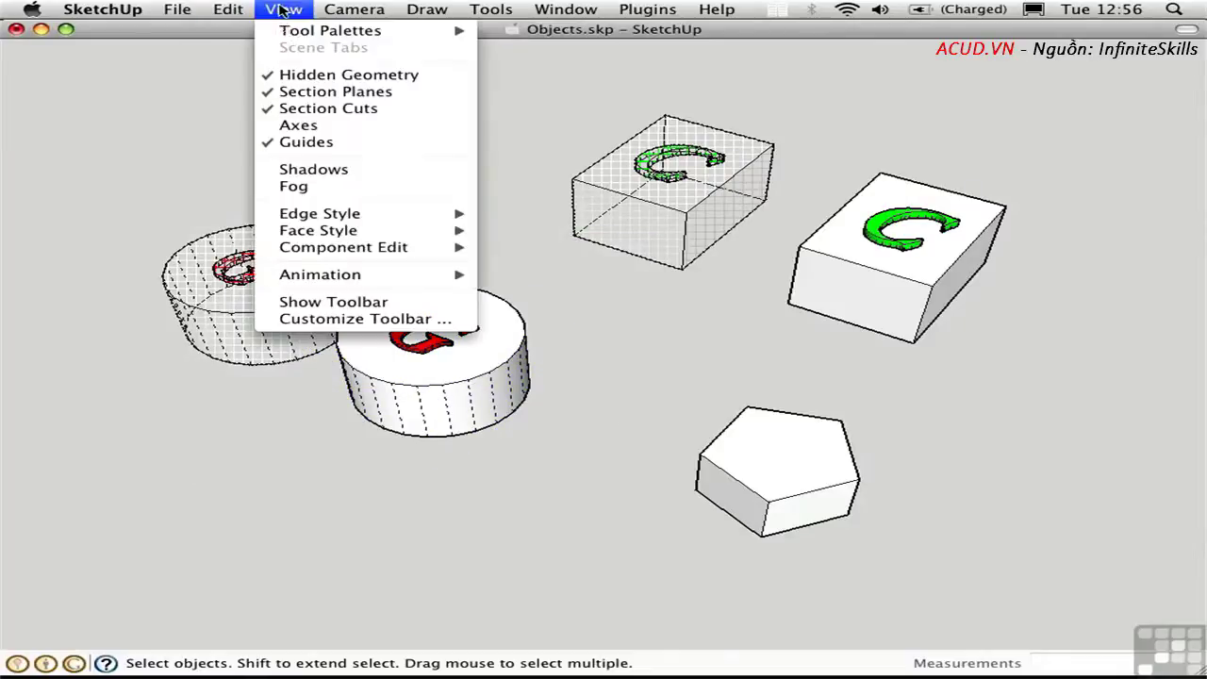
{"action": "left_click", "coordinate": [293, 82]}
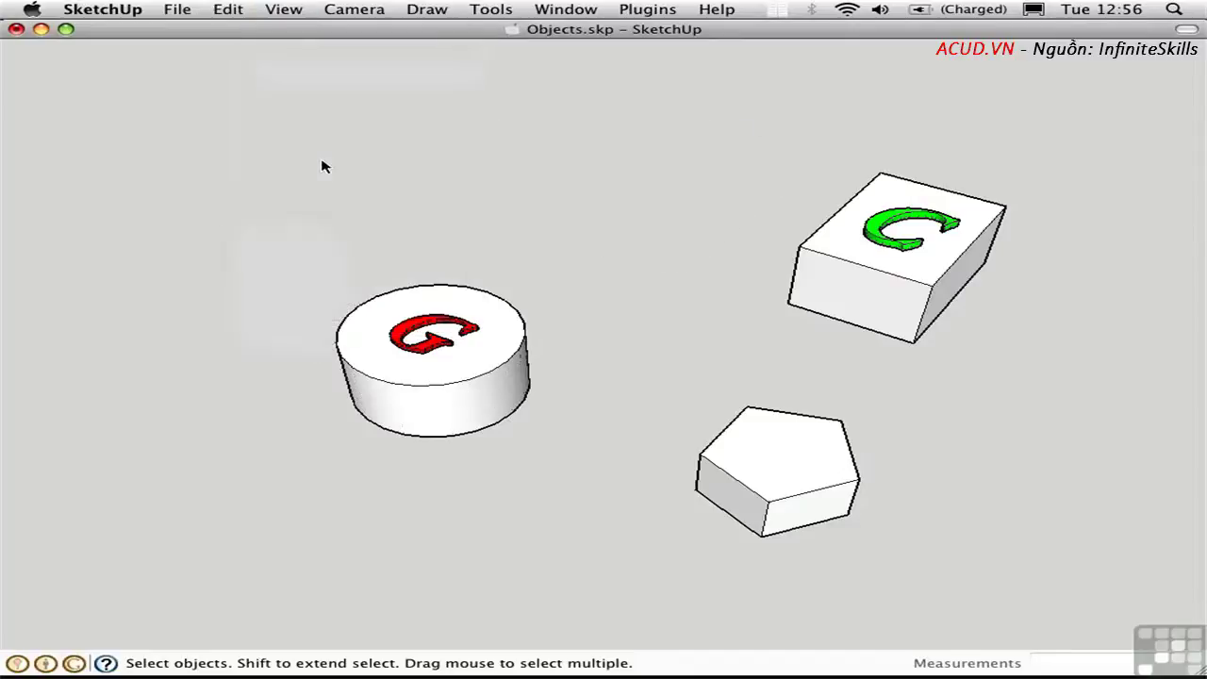
In the Outliner, briefly unhide and re-hide the Box, then unhide the hidden cylinder Group.
{"action": "left_click", "coordinate": [564, 12]}
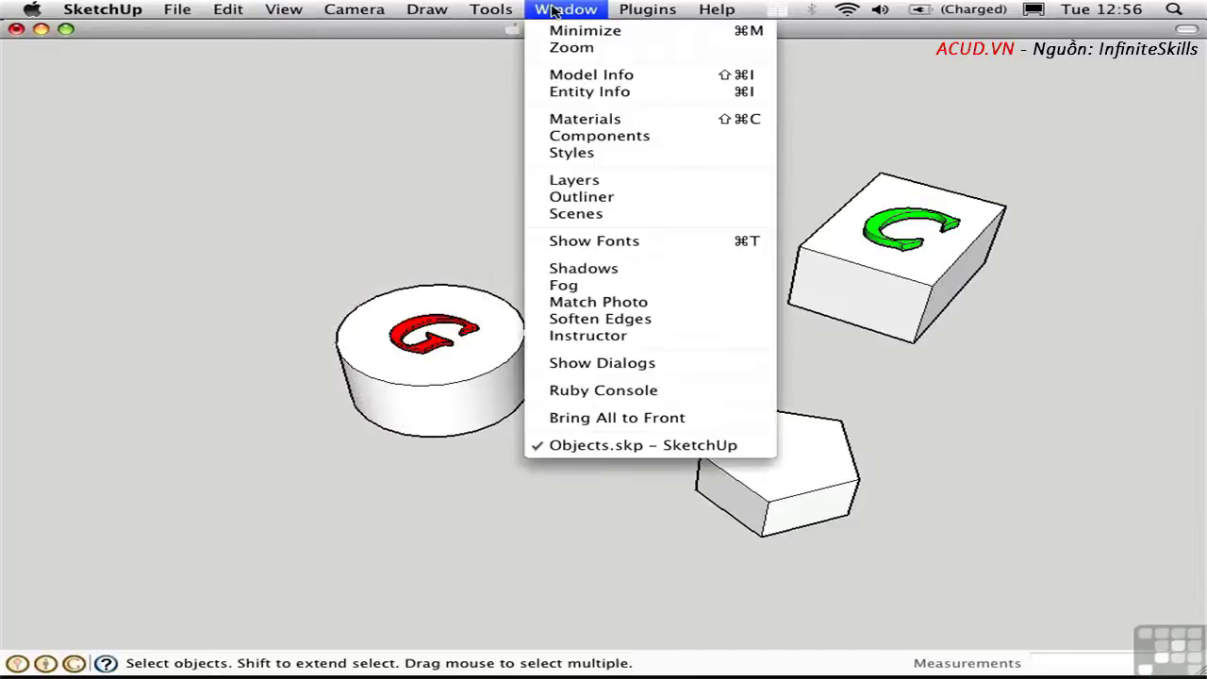
{"action": "left_click", "coordinate": [590, 198]}
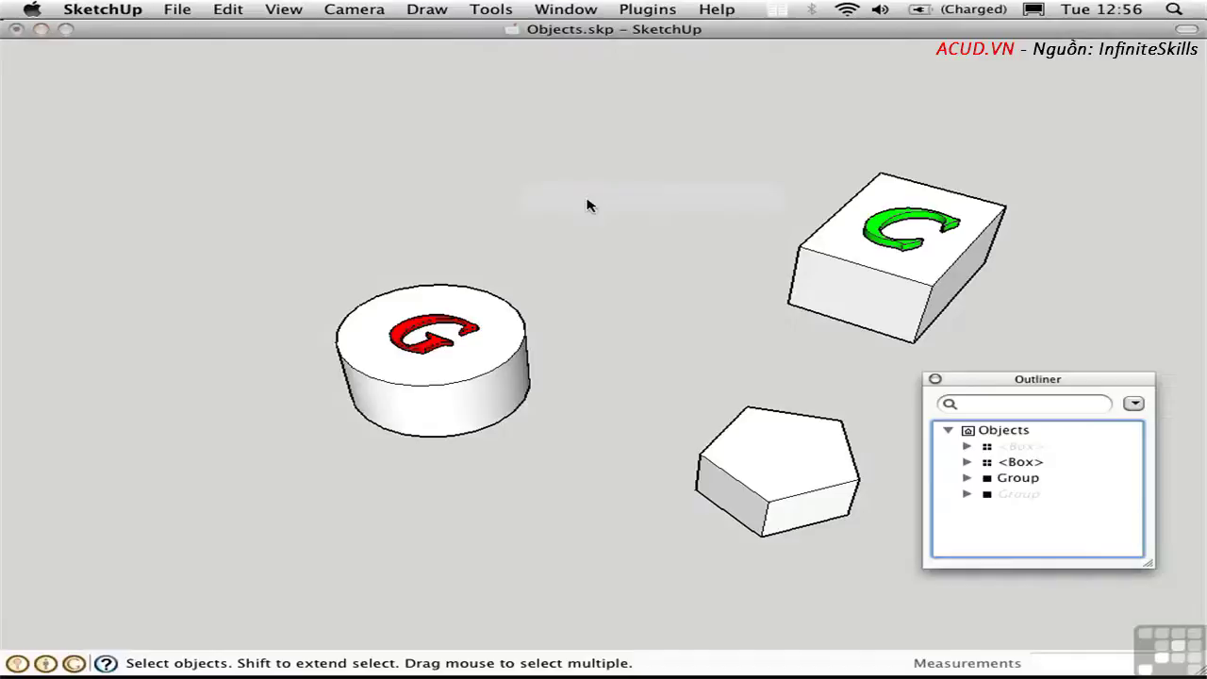
{"action": "left_click", "coordinate": [1014, 449]}
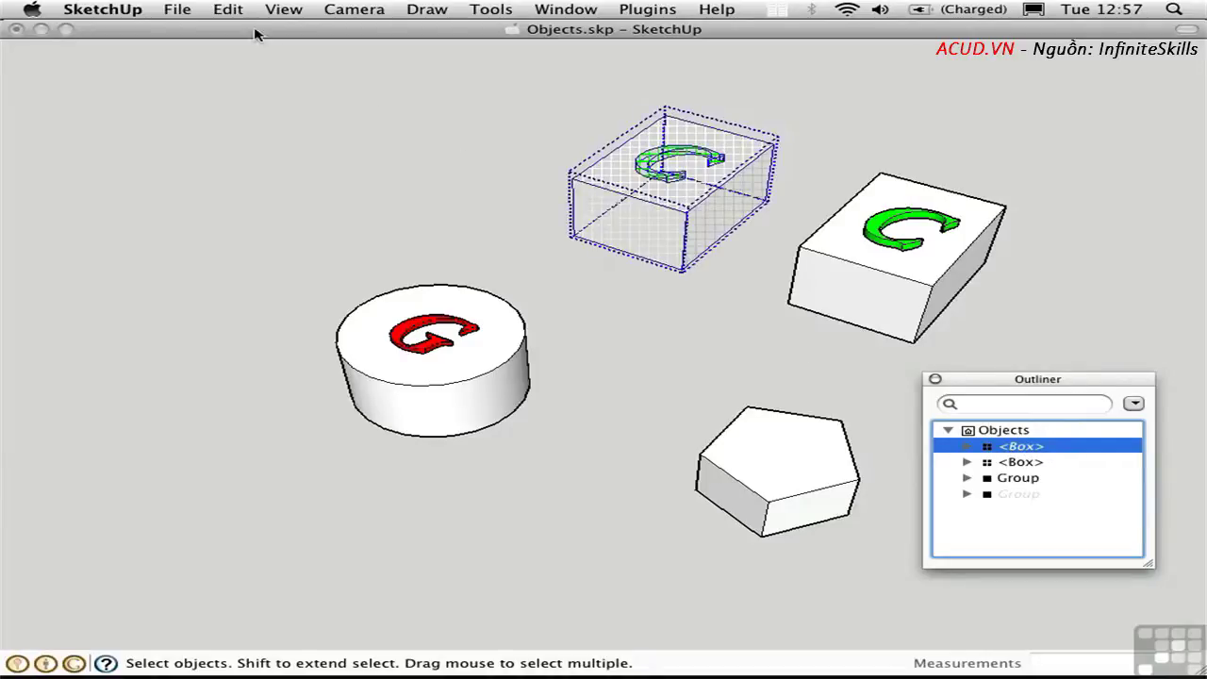
{"action": "left_click", "coordinate": [228, 10]}
{"action": "mouse_move", "coordinate": [310, 254]}
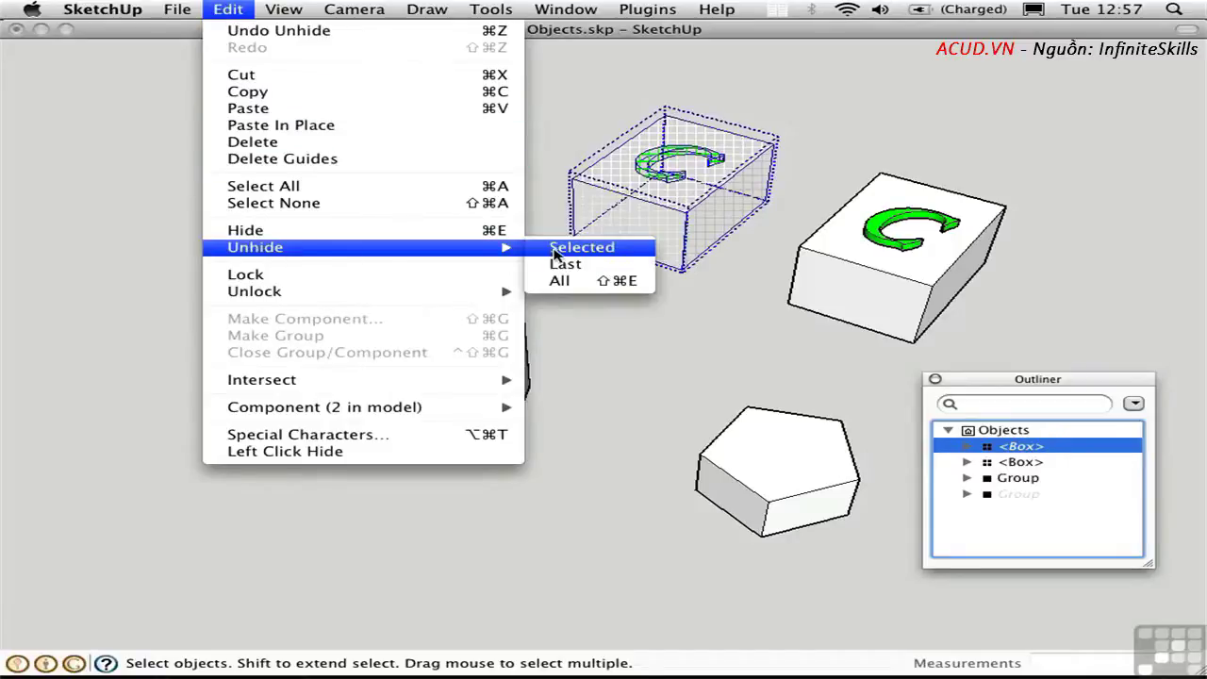
{"action": "left_click", "coordinate": [556, 254]}
{"action": "key", "text": "super+e"}
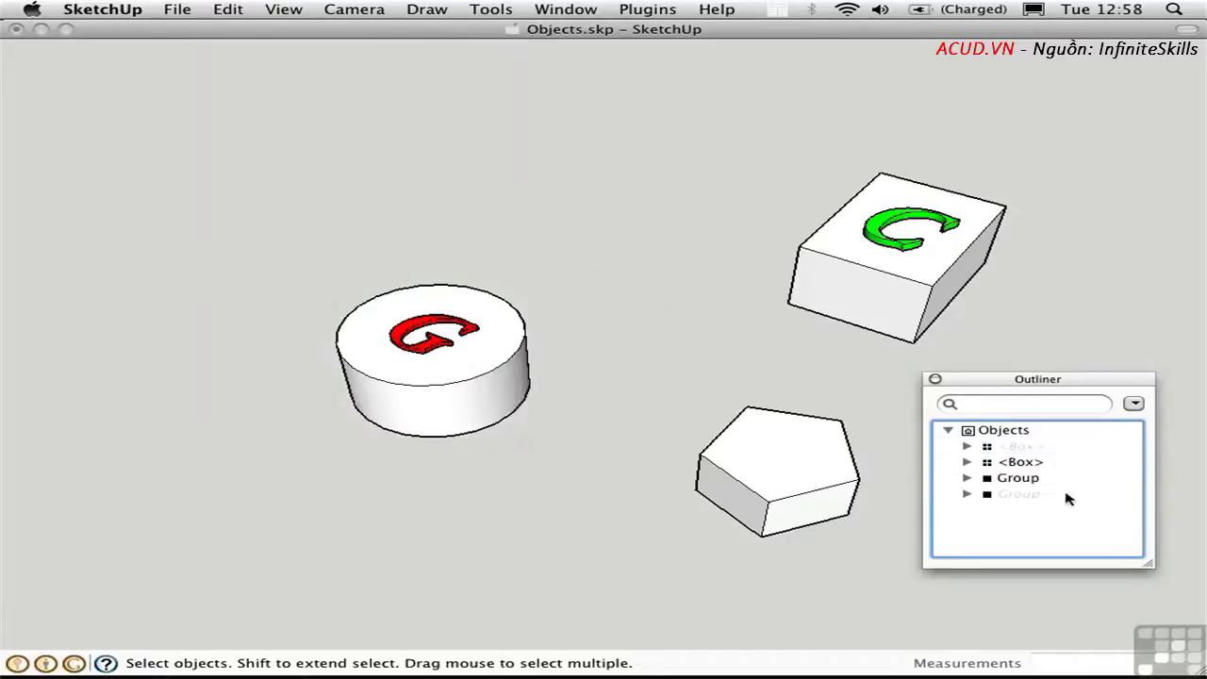
{"action": "right_click", "coordinate": [1015, 500]}
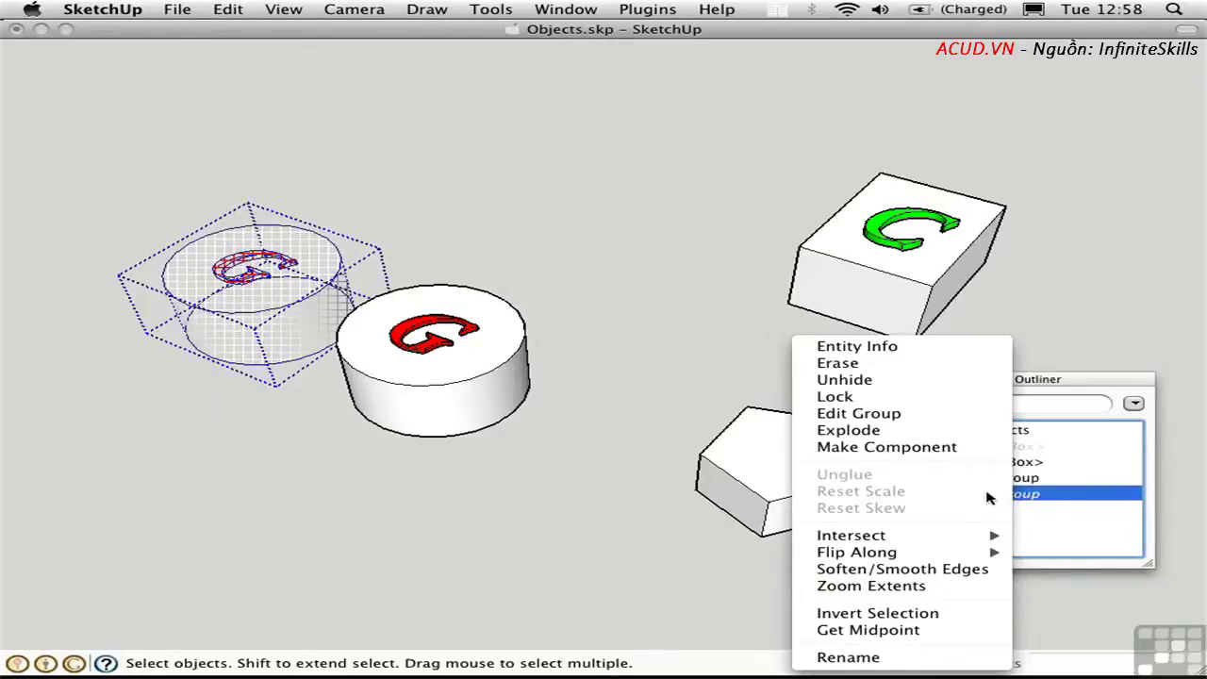
{"action": "left_click", "coordinate": [845, 381]}
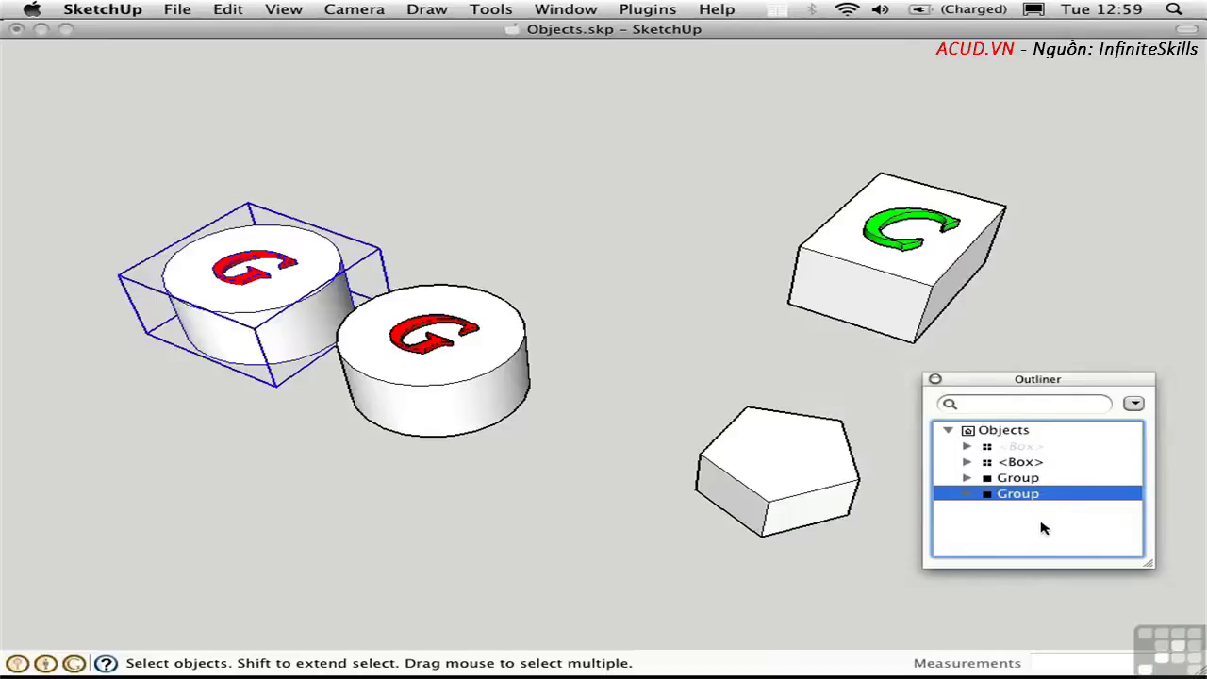
Expand Group in the Outliner, select its <G> component, then reselect Group to exit.
{"action": "left_click", "coordinate": [968, 494]}
{"action": "left_click", "coordinate": [1008, 513]}
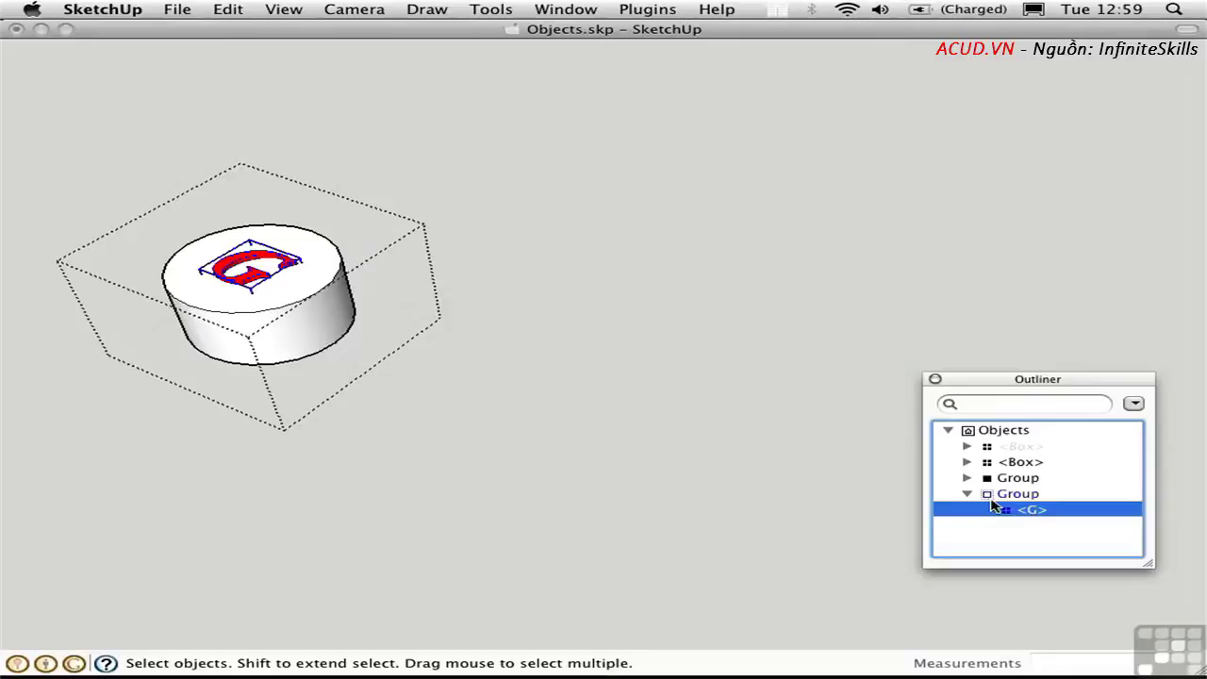
{"action": "left_click", "coordinate": [990, 498]}
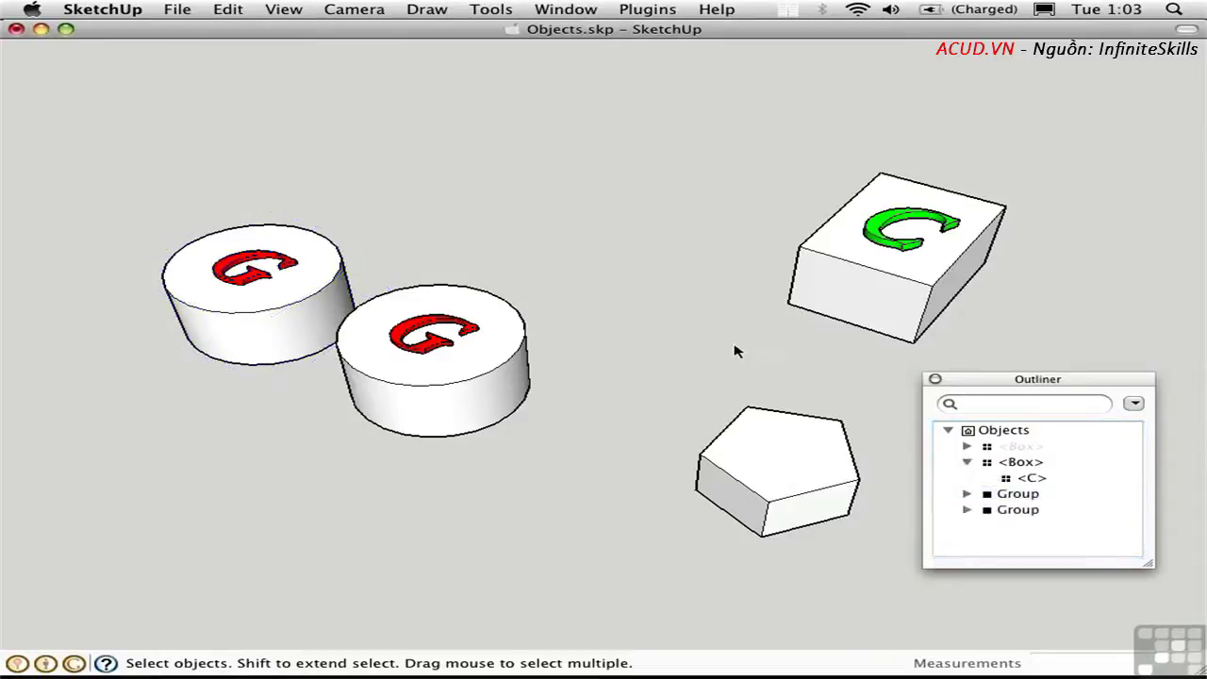
Unhide the remaining Box with Cmd+Shift+H and double-click the front cylinder group to edit it.
{"action": "key", "text": "super+shift+h"}
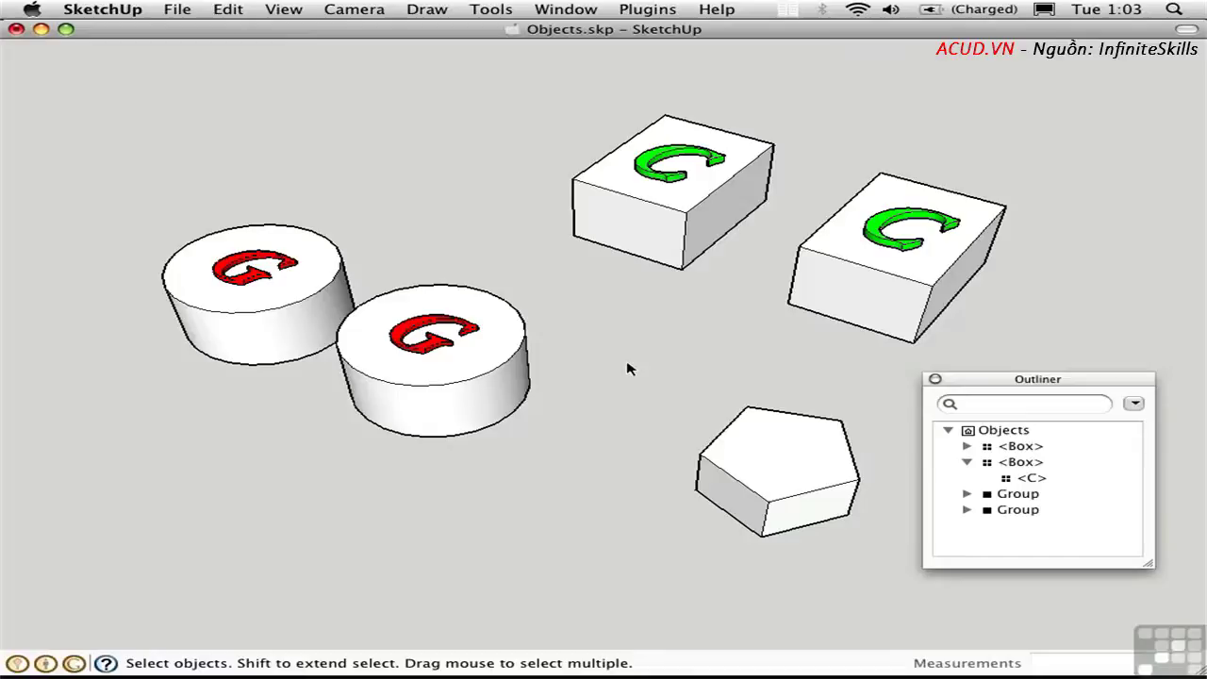
{"action": "double_click", "coordinate": [475, 366]}
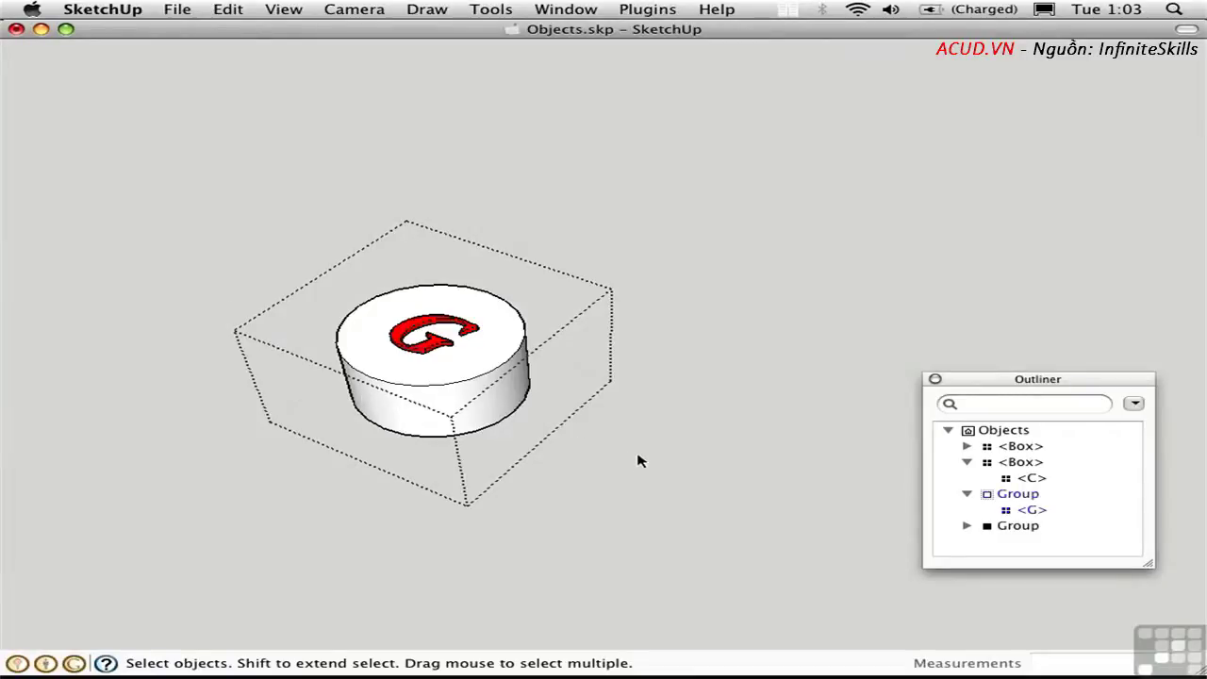
In Model Info > Components, uncheck Hide for the rest of the model and adjust its fade slider.
{"action": "key", "text": "super+shift+i"}
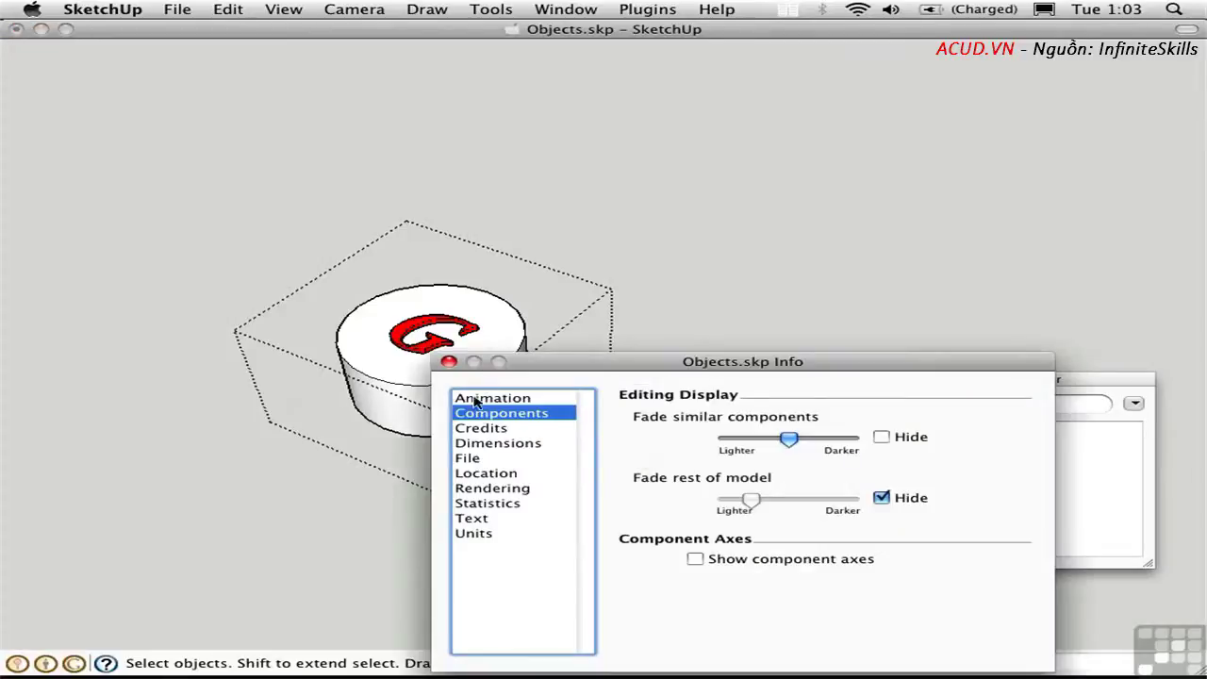
{"action": "left_click", "coordinate": [881, 499]}
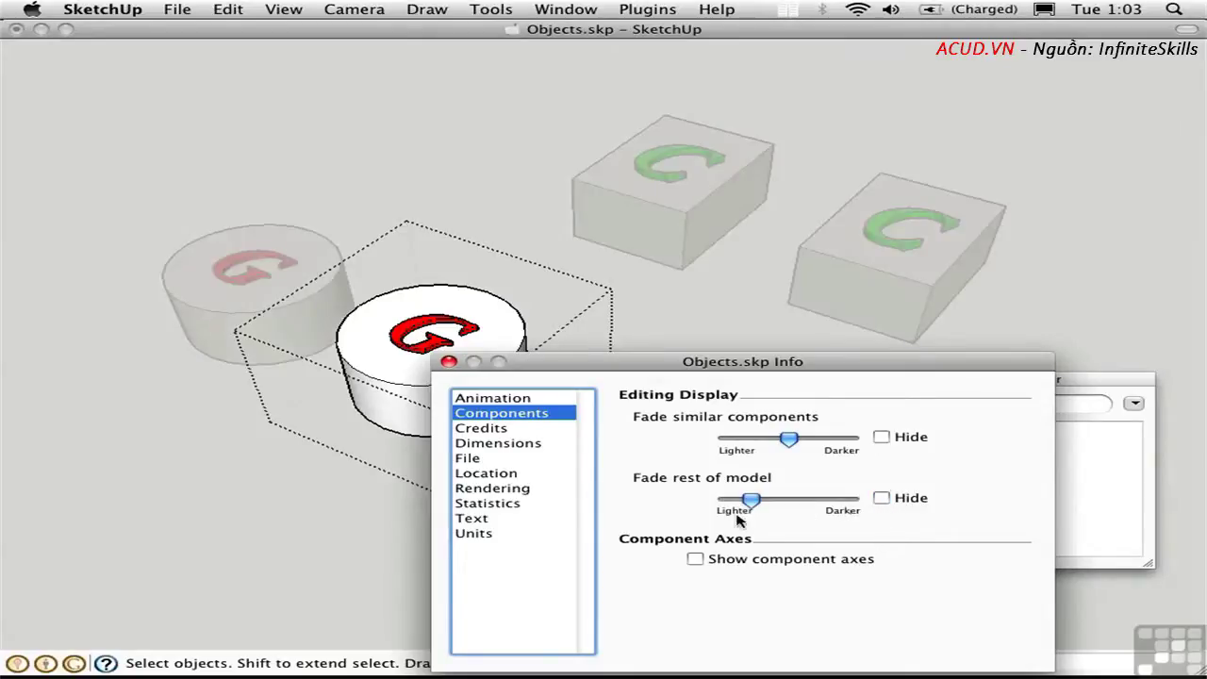
{"action": "mouse_move", "coordinate": [753, 500]}
{"action": "left_mouse_down"}
{"action": "mouse_move", "coordinate": [820, 506]}
{"action": "mouse_move", "coordinate": [757, 505]}
{"action": "left_mouse_up"}
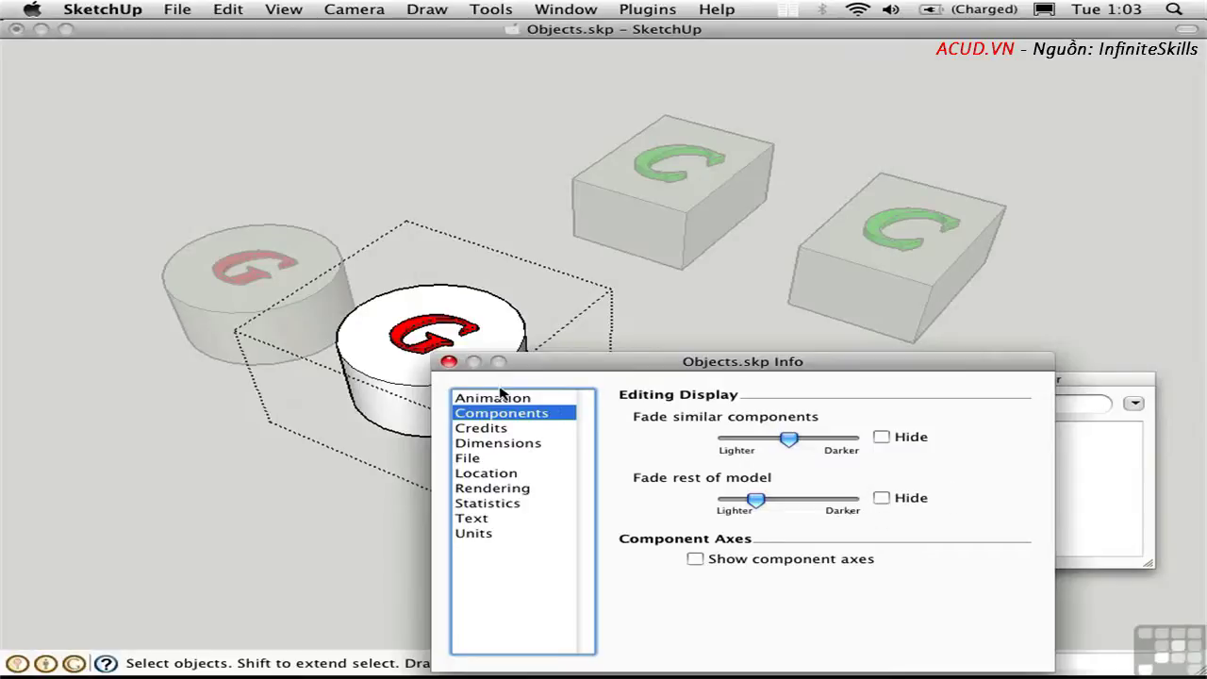
{"action": "left_click", "coordinate": [450, 361]}
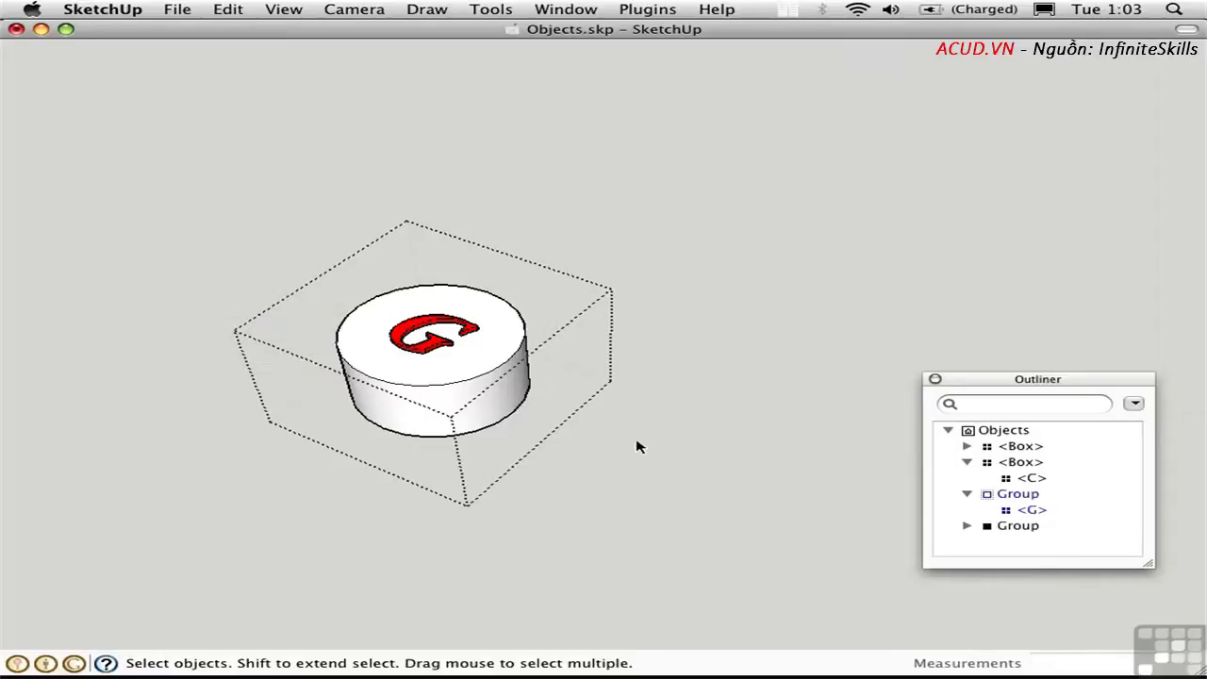
Click empty canvas to close editing of the front cylinder group.
{"action": "left_click", "coordinate": [709, 356]}
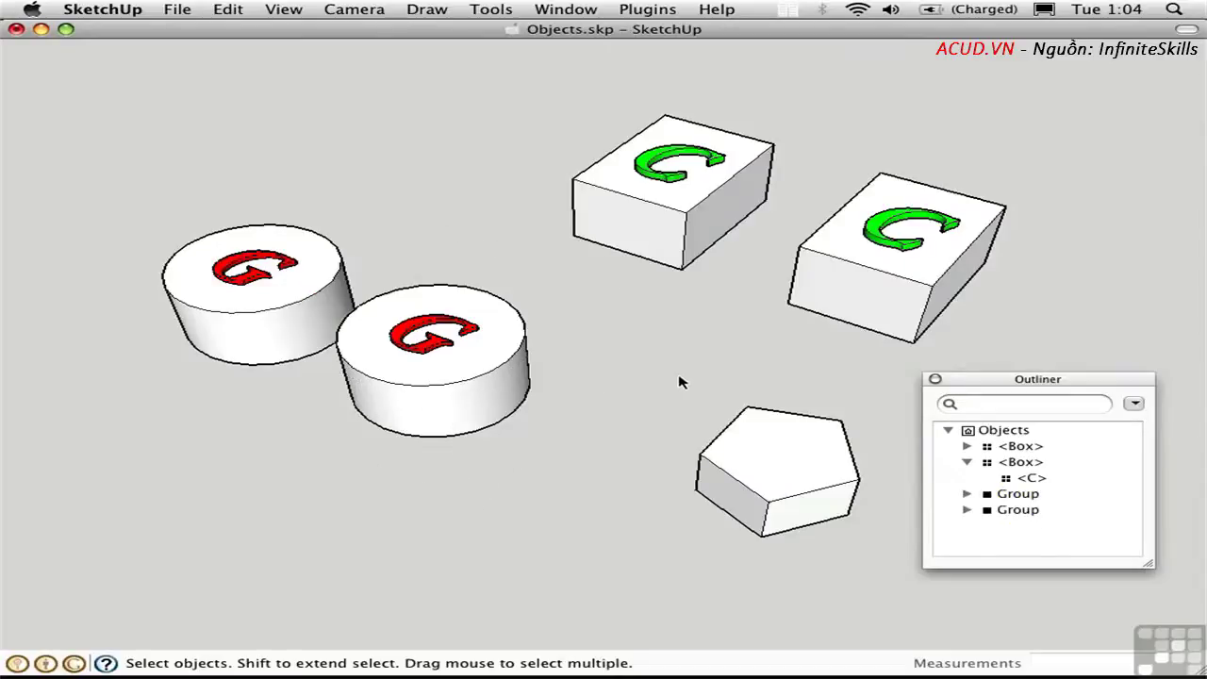
Open the right C box for editing and hide the rest of the model and its similar box.
{"action": "double_click", "coordinate": [899, 265]}
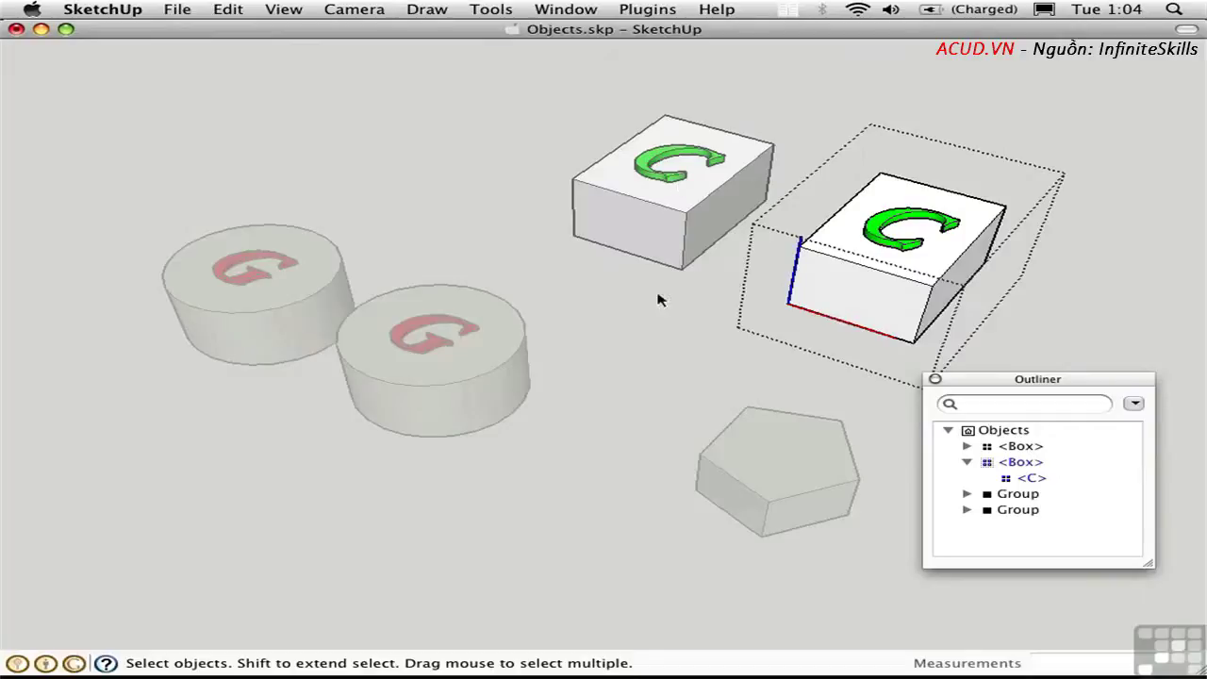
{"action": "key", "text": "shift+h"}
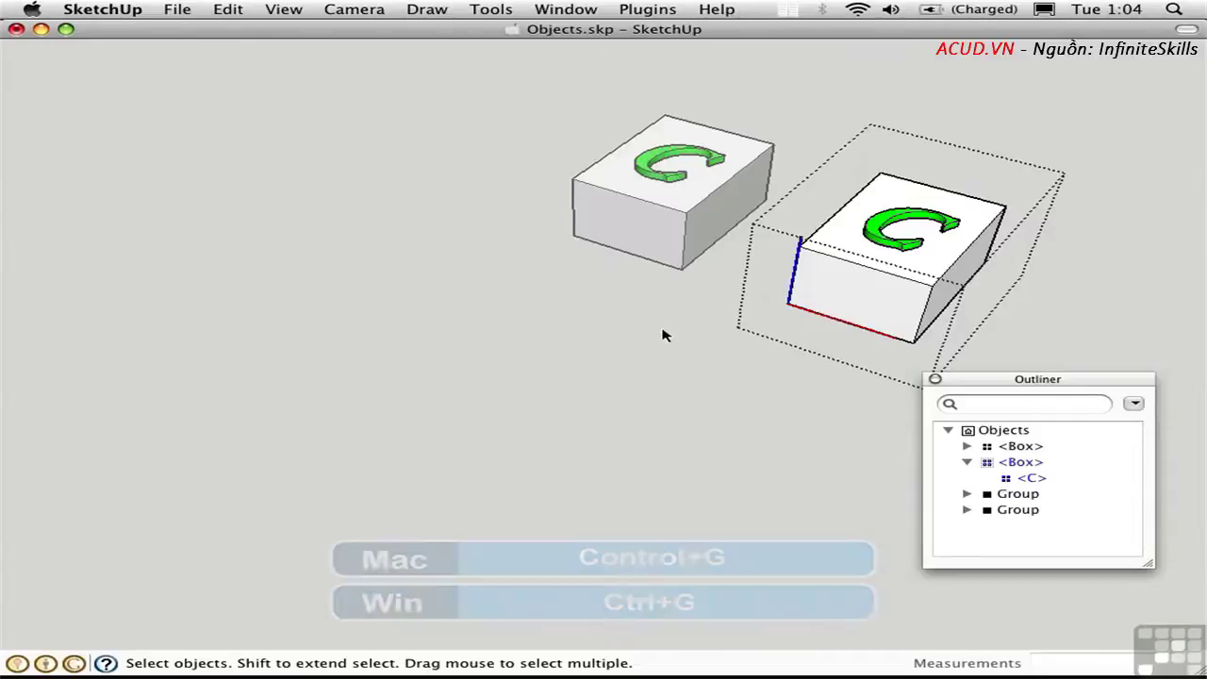
{"action": "key", "text": "ctrl+g"}
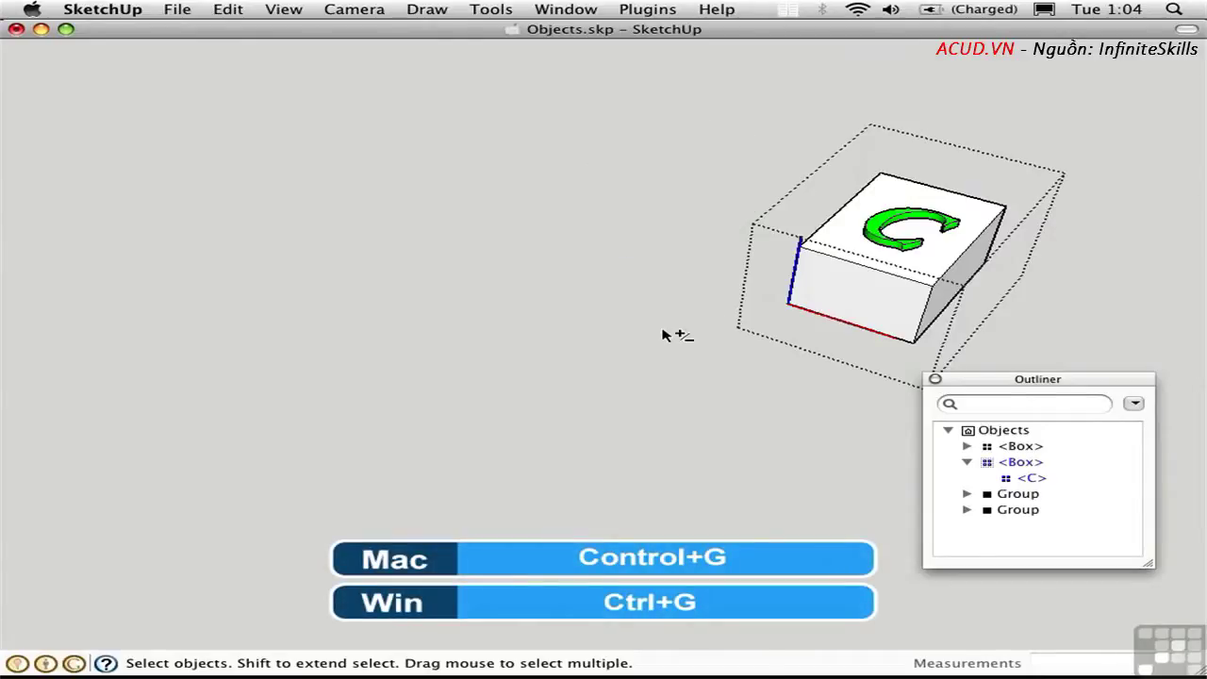
In Model Info, show similar components with a slightly lighter fade, then close the dialog.
{"action": "key", "text": "super+shift+i"}
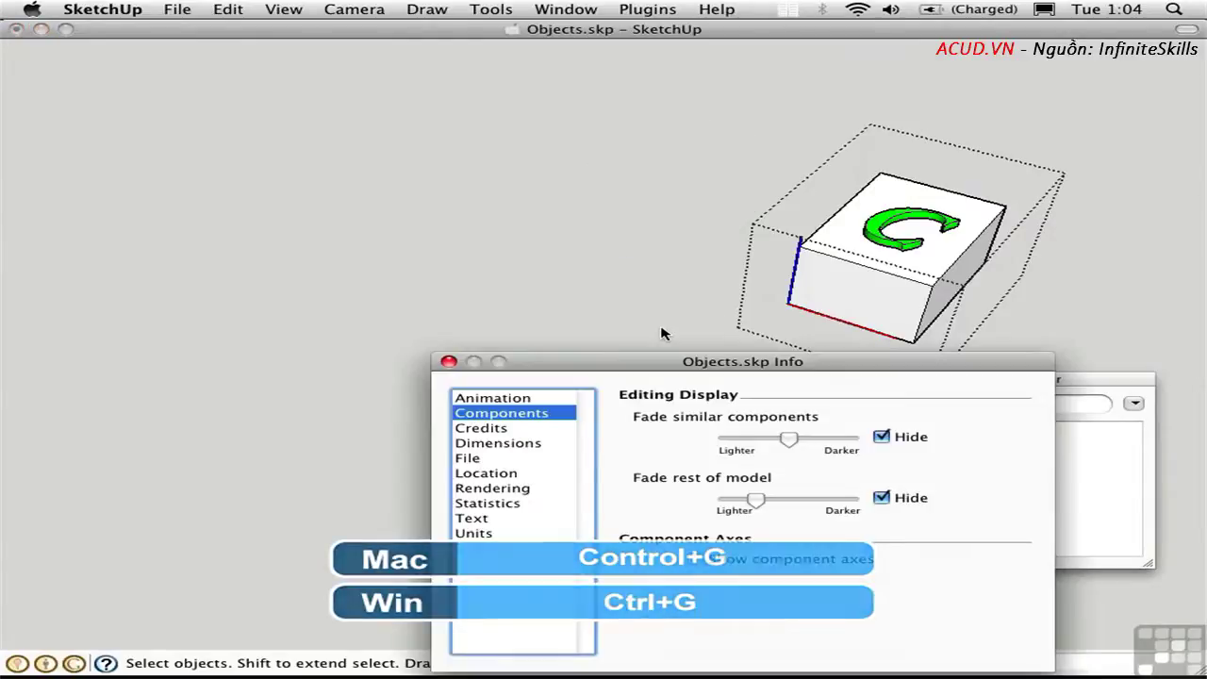
{"action": "left_click", "coordinate": [883, 438]}
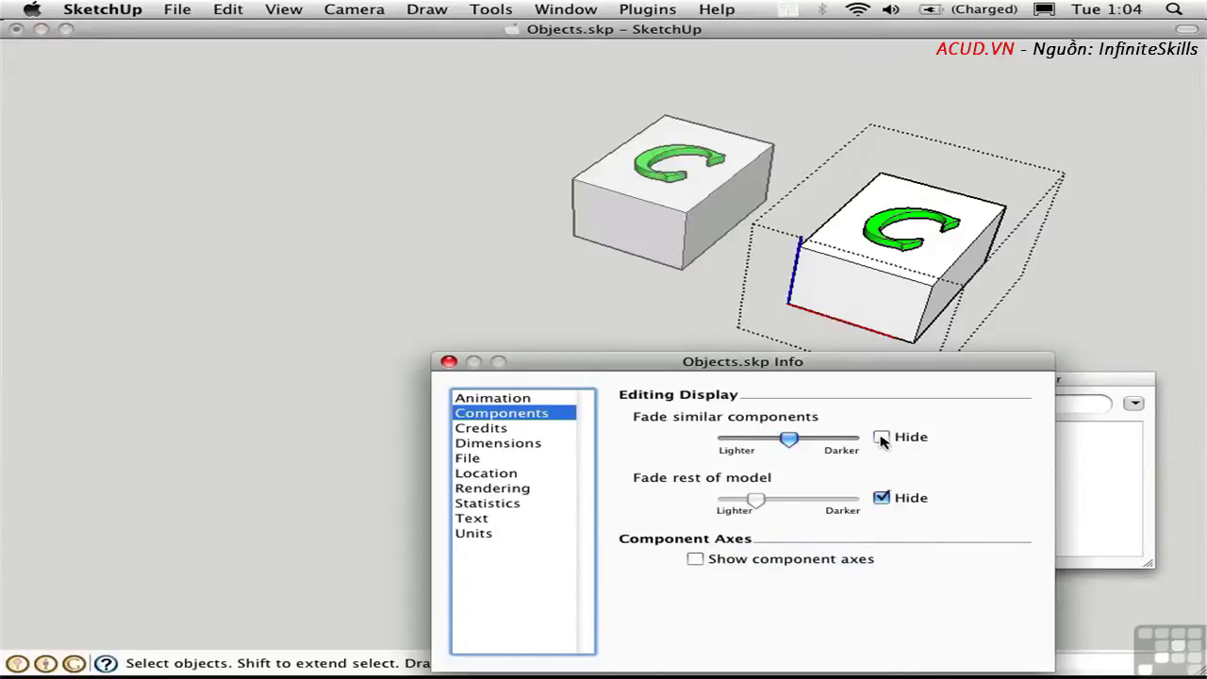
{"action": "left_click", "coordinate": [882, 438]}
{"action": "left_click", "coordinate": [881, 438]}
{"action": "mouse_move", "coordinate": [788, 441]}
{"action": "left_mouse_down"}
{"action": "mouse_move", "coordinate": [726, 445]}
{"action": "mouse_move", "coordinate": [797, 444]}
{"action": "left_mouse_up"}
{"action": "left_click", "coordinate": [449, 362]}
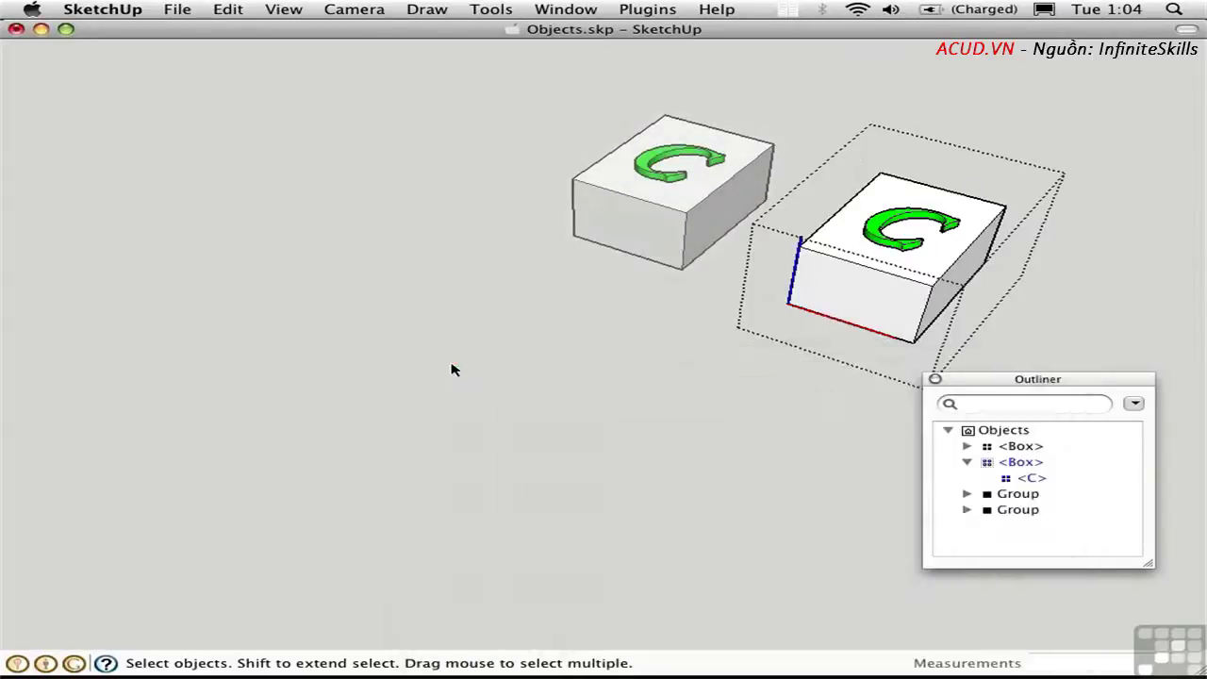
Exit the box component, isolate the right C box with Hide Others, then undo to restore everything.
{"action": "left_click", "coordinate": [1037, 318]}
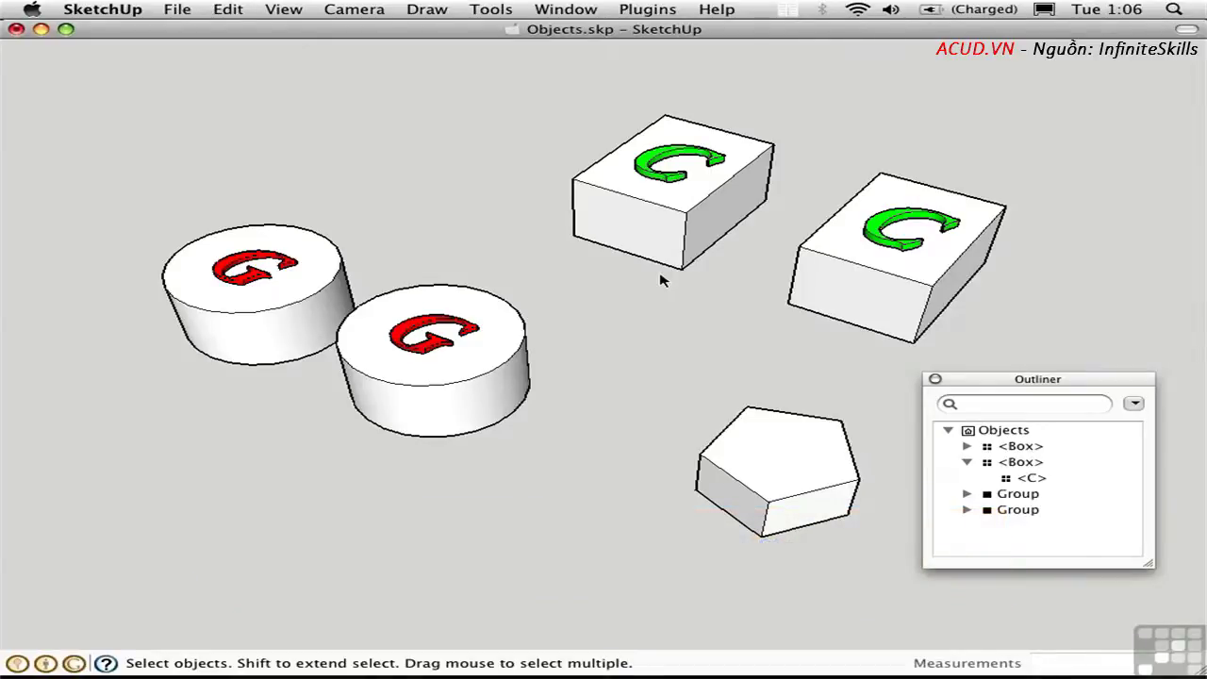
{"action": "left_click", "coordinate": [852, 287]}
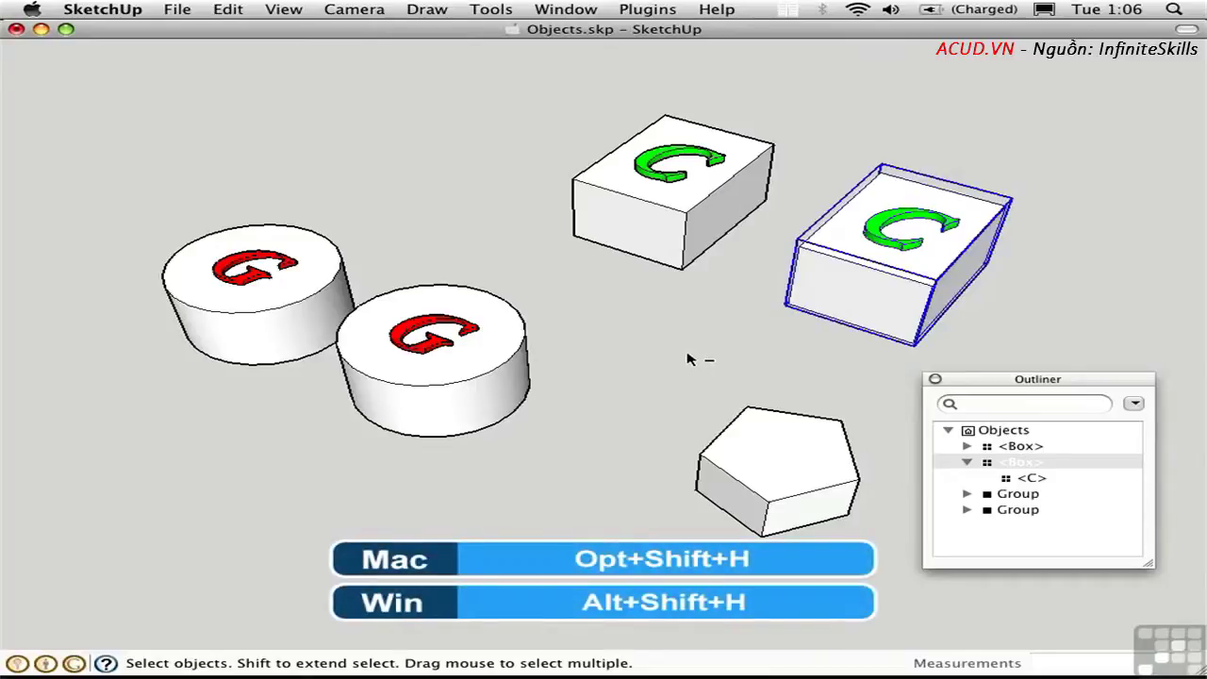
{"action": "key", "text": "alt+shift+h"}
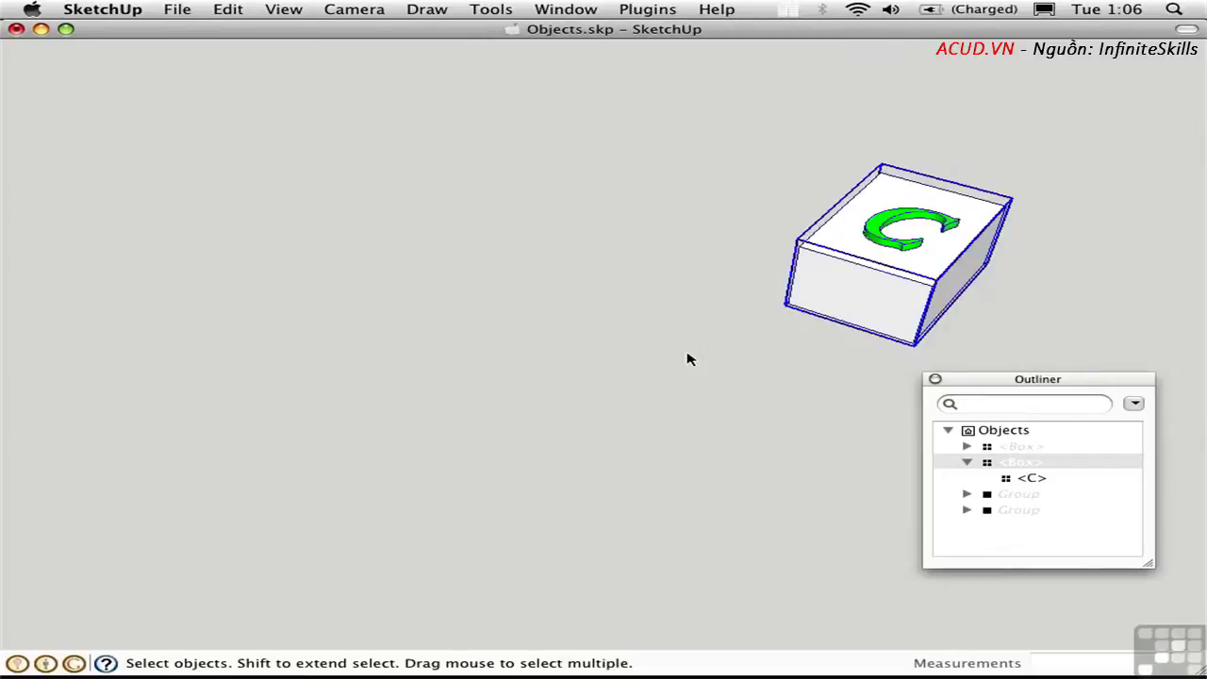
{"action": "key", "text": "super+z"}
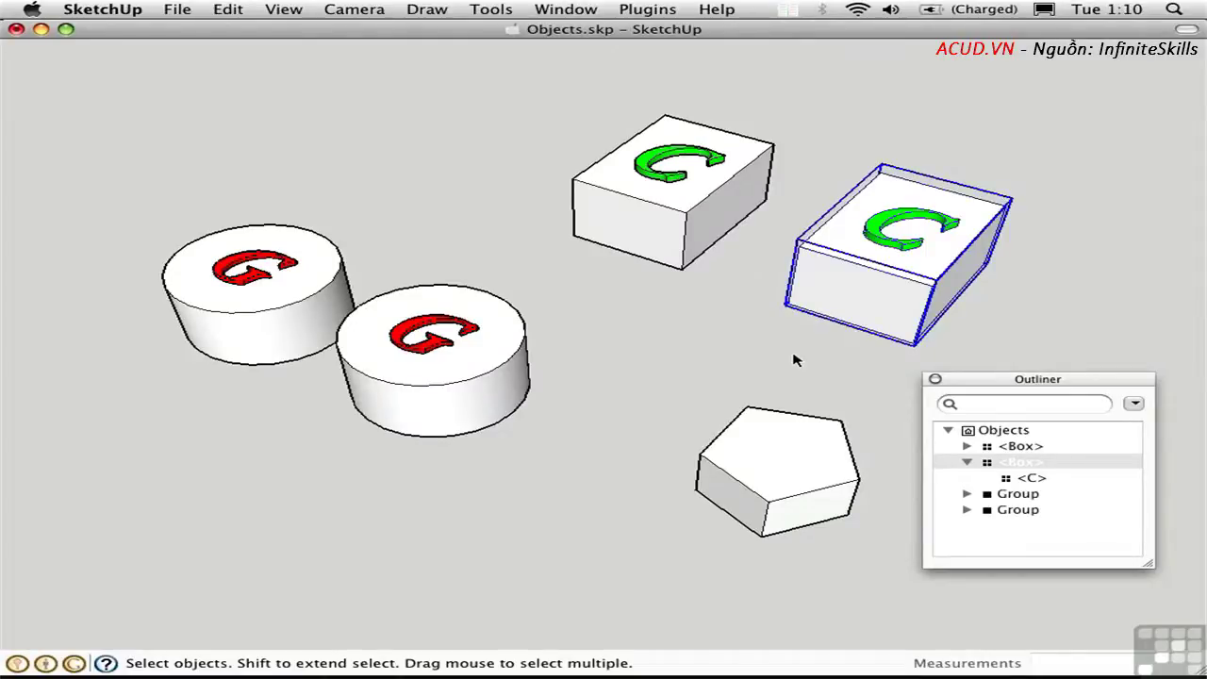
With Left Click Hide, hide the pentagon's top face, back inner face and left inner face.
{"action": "left_click", "coordinate": [785, 364]}
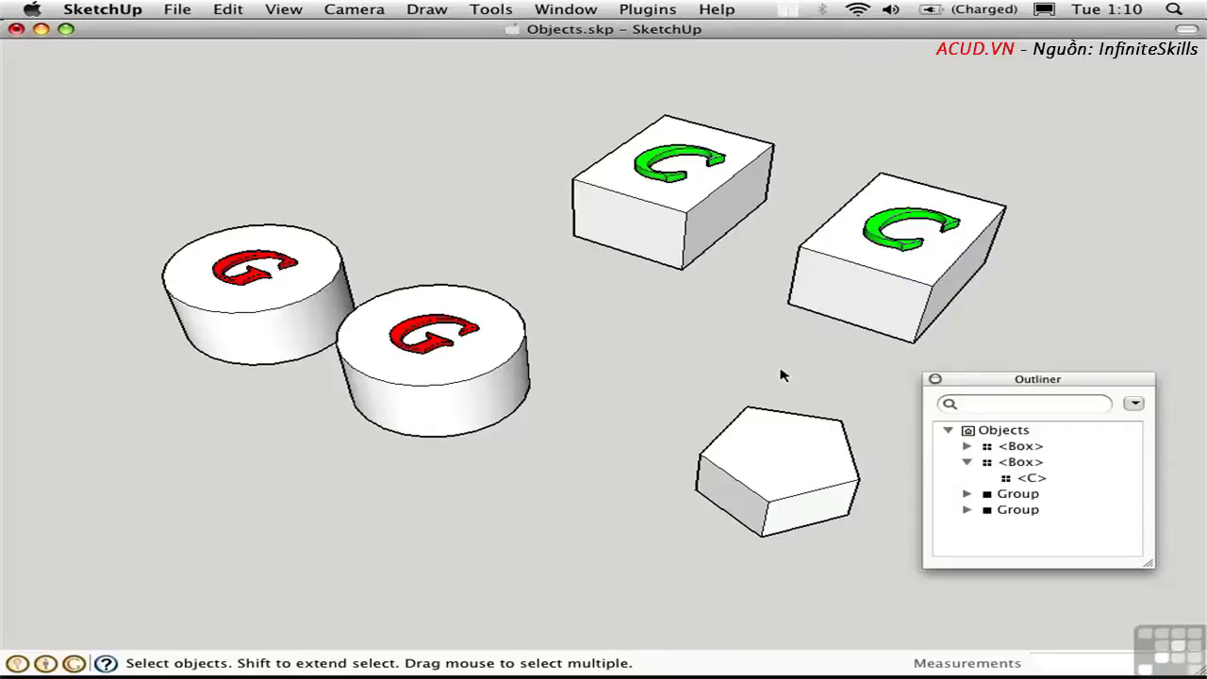
{"action": "left_click", "coordinate": [226, 12]}
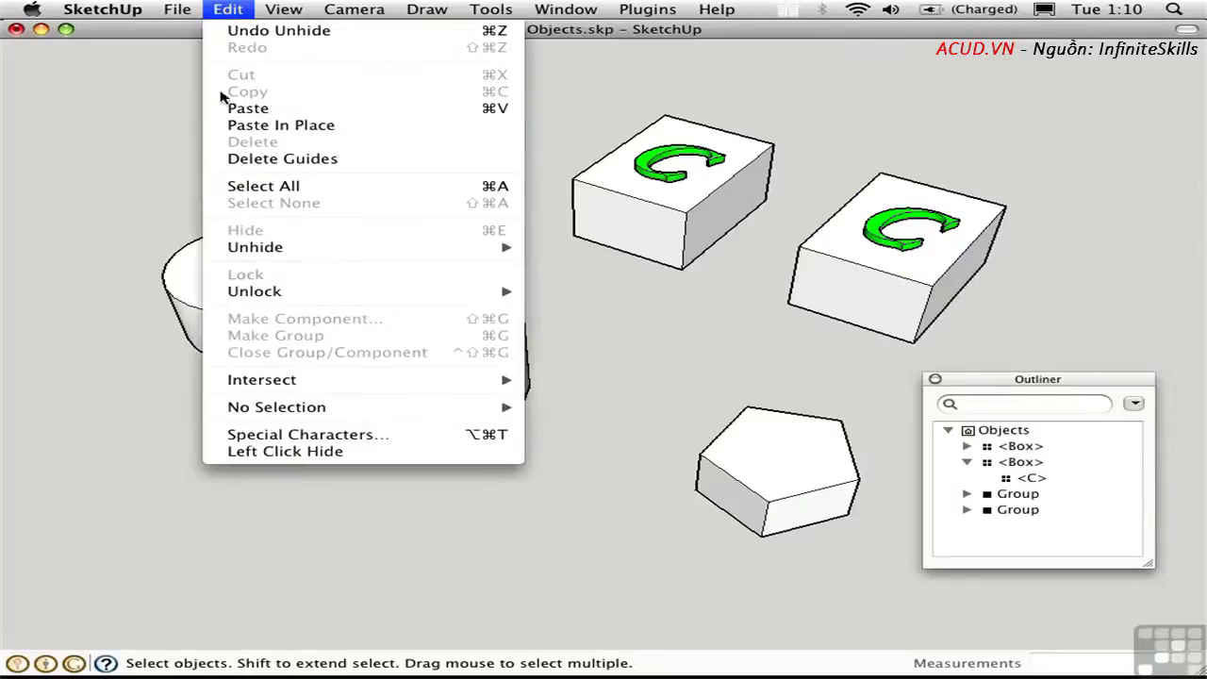
{"action": "left_click", "coordinate": [280, 454]}
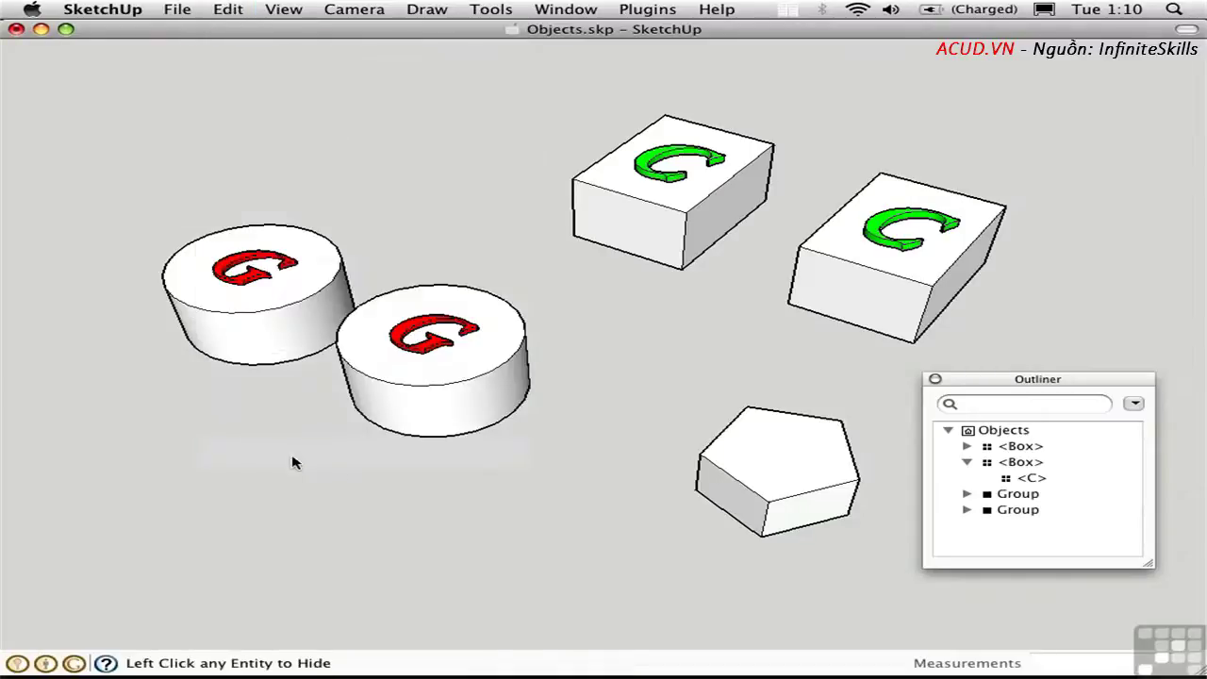
{"action": "left_click", "coordinate": [777, 455]}
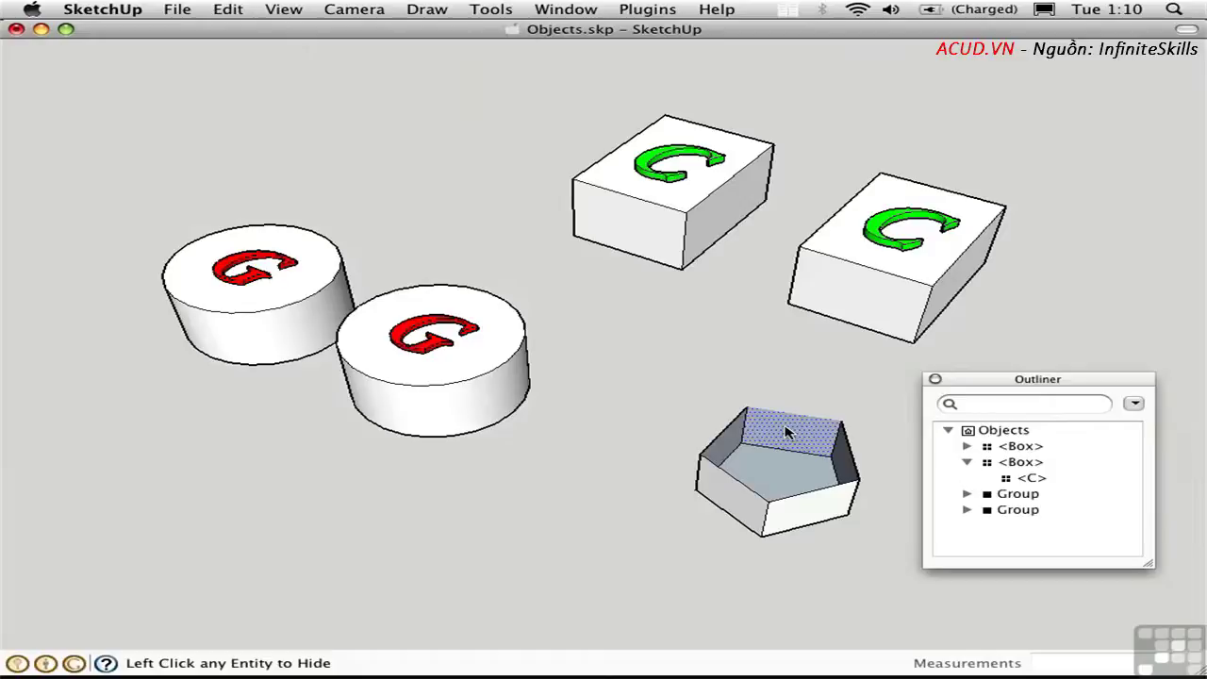
{"action": "left_click", "coordinate": [787, 432]}
{"action": "left_click", "coordinate": [732, 425]}
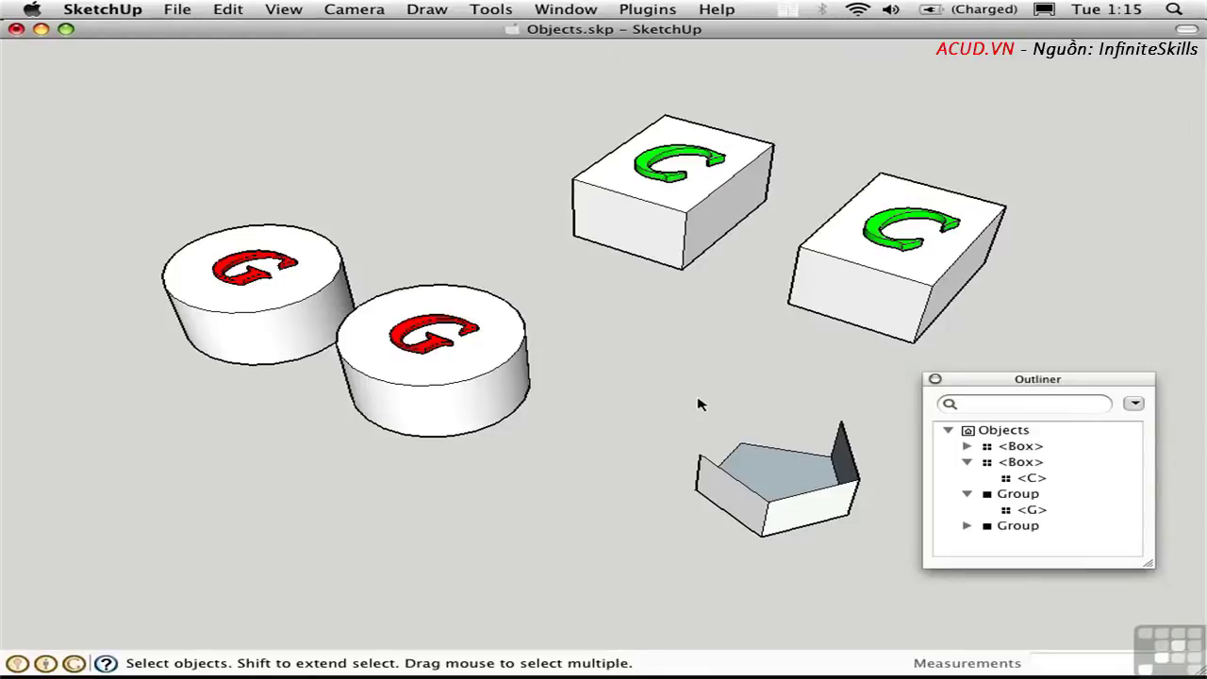
Undo to bring back the pentagon's hidden faces, then check the model briefly in X-ray.
{"action": "key", "text": "super+z"}
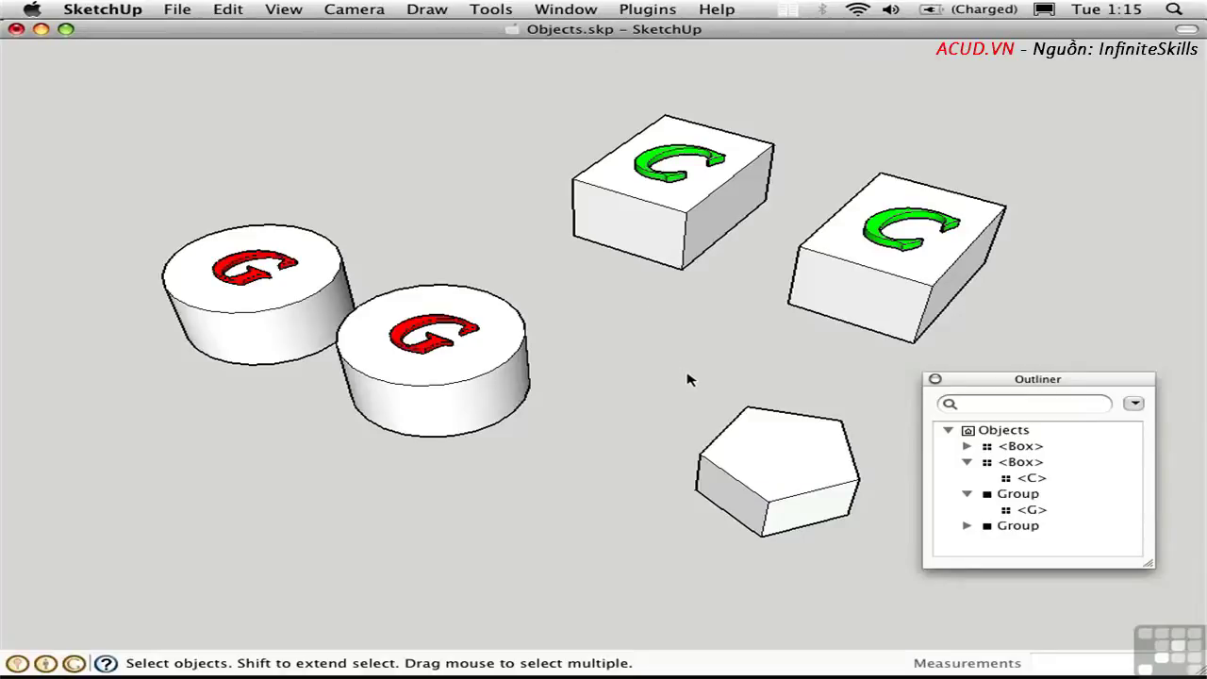
{"action": "key", "text": "x"}
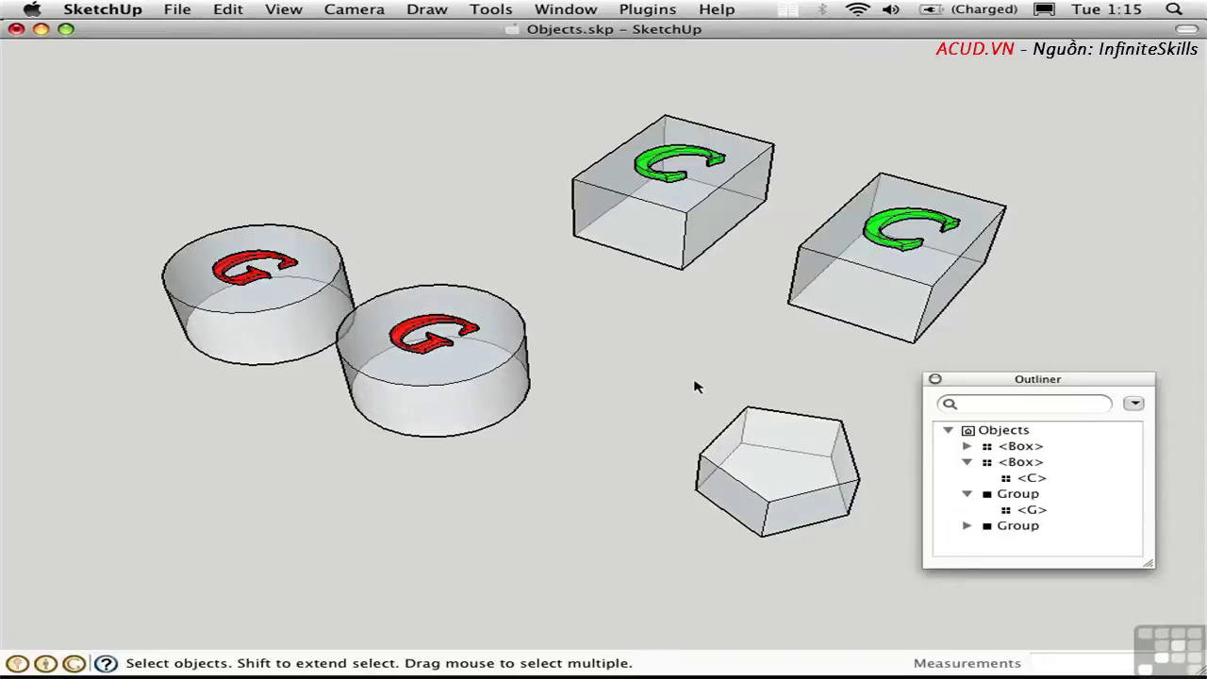
{"action": "left_click", "coordinate": [731, 462]}
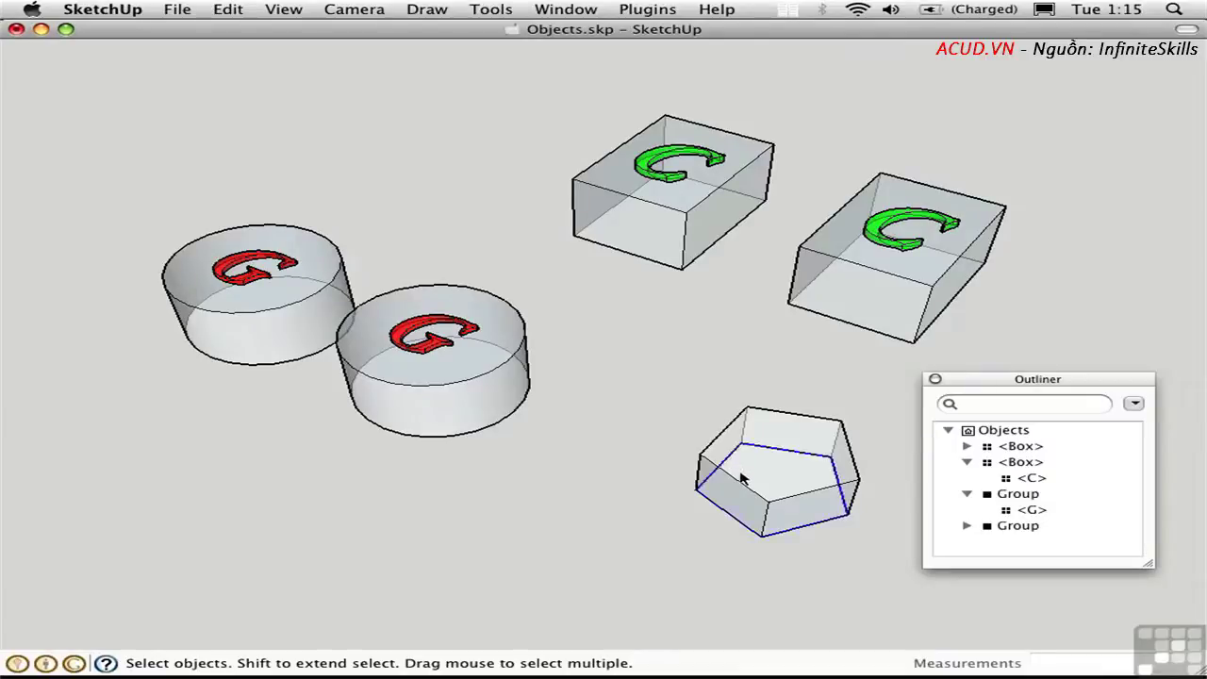
{"action": "left_click", "coordinate": [605, 481]}
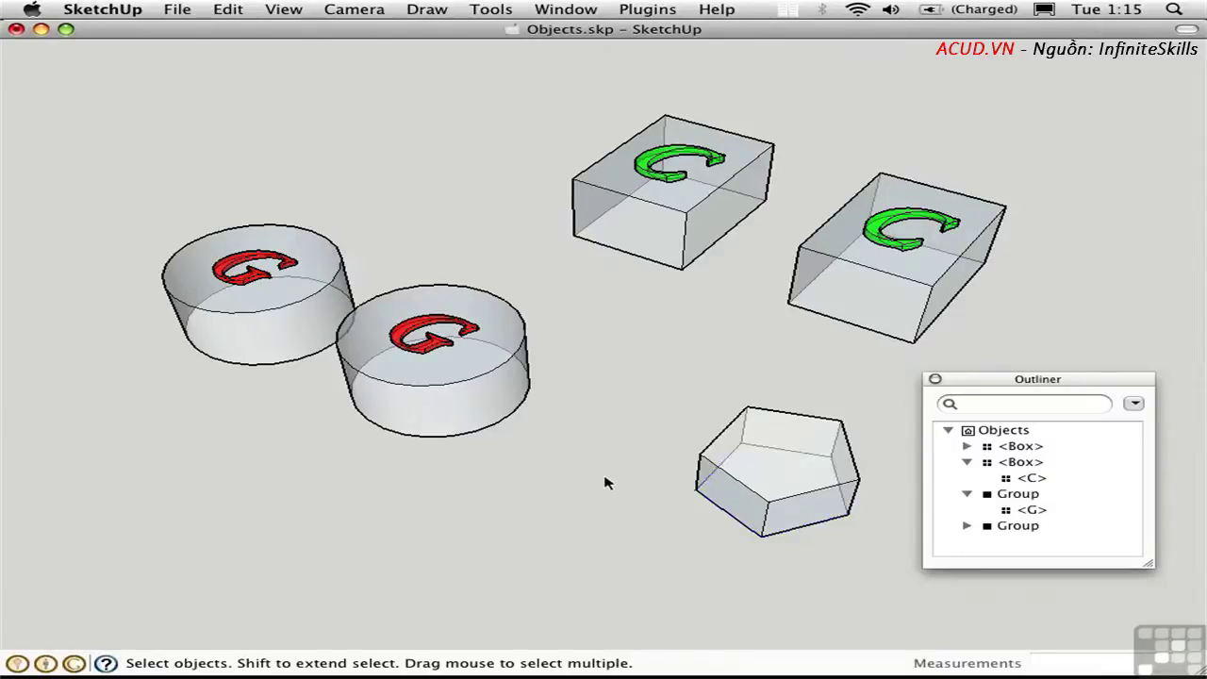
{"action": "key", "text": "x"}
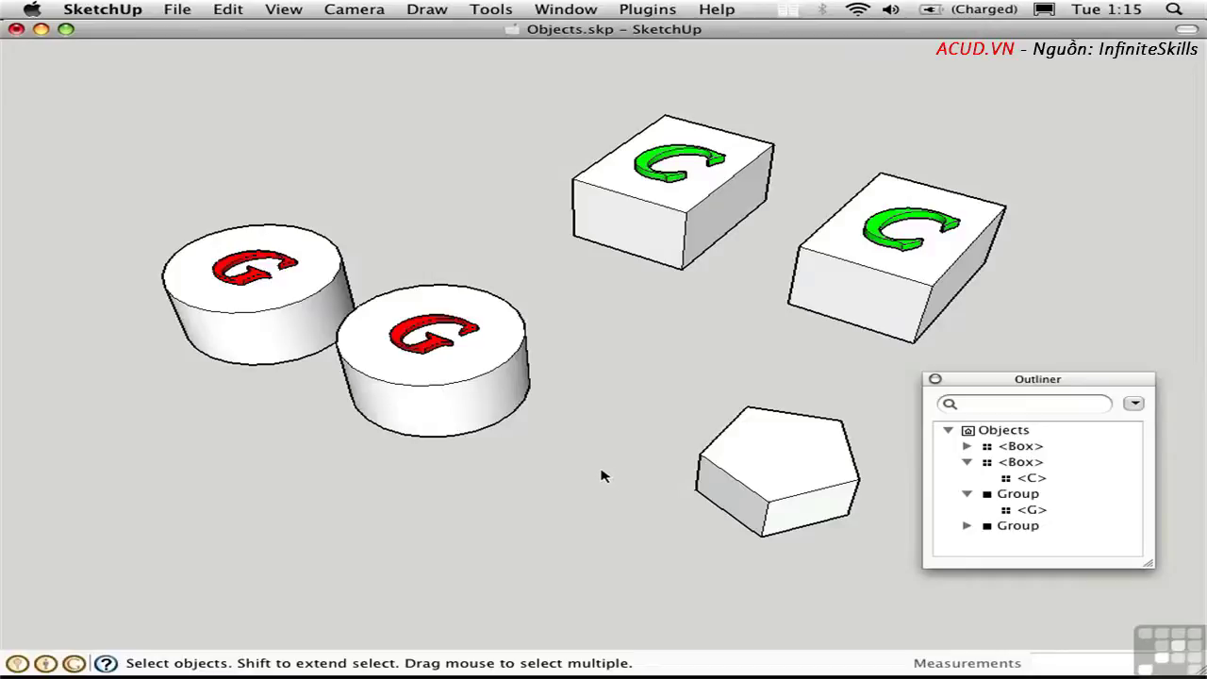
Open the front G cylinder group for editing and turn on View > Hidden Geometry.
{"action": "double_click", "coordinate": [462, 368]}
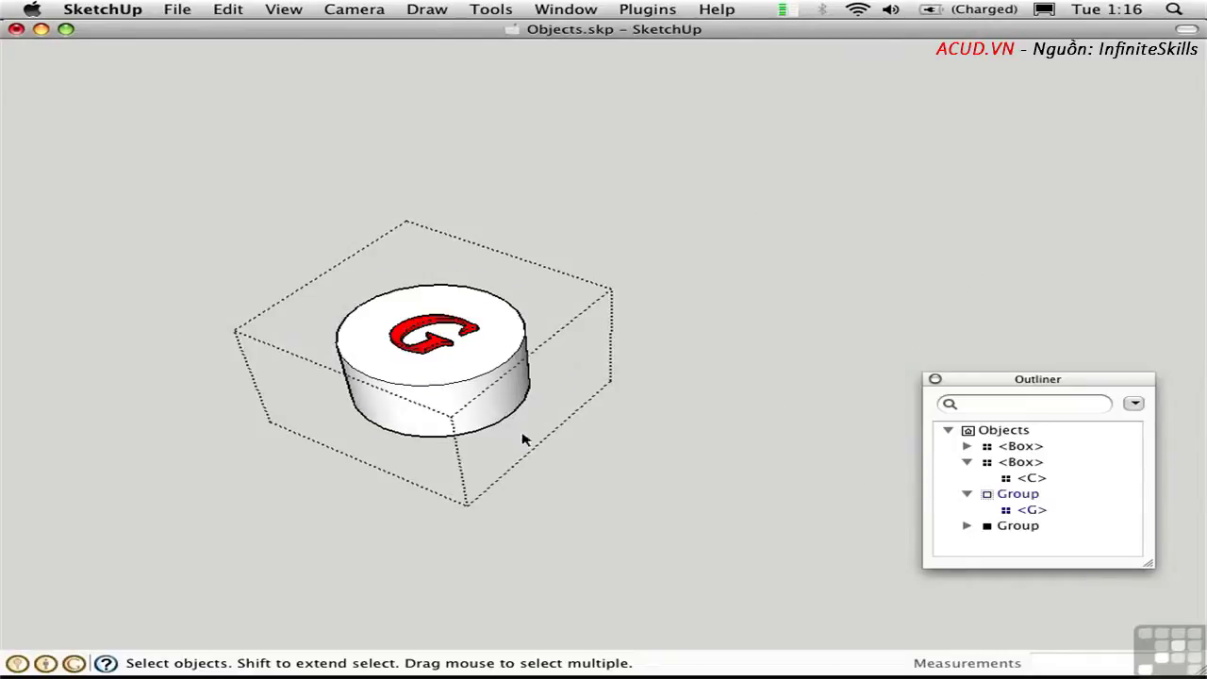
{"action": "left_click", "coordinate": [283, 9]}
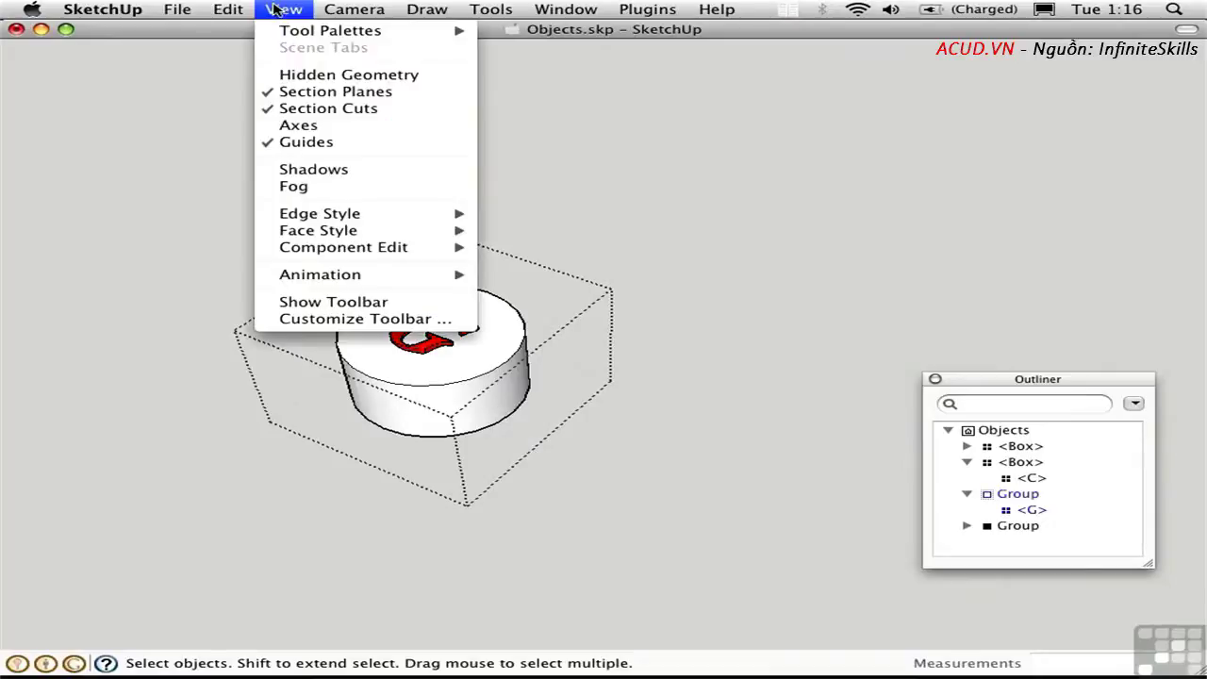
{"action": "left_click", "coordinate": [289, 74]}
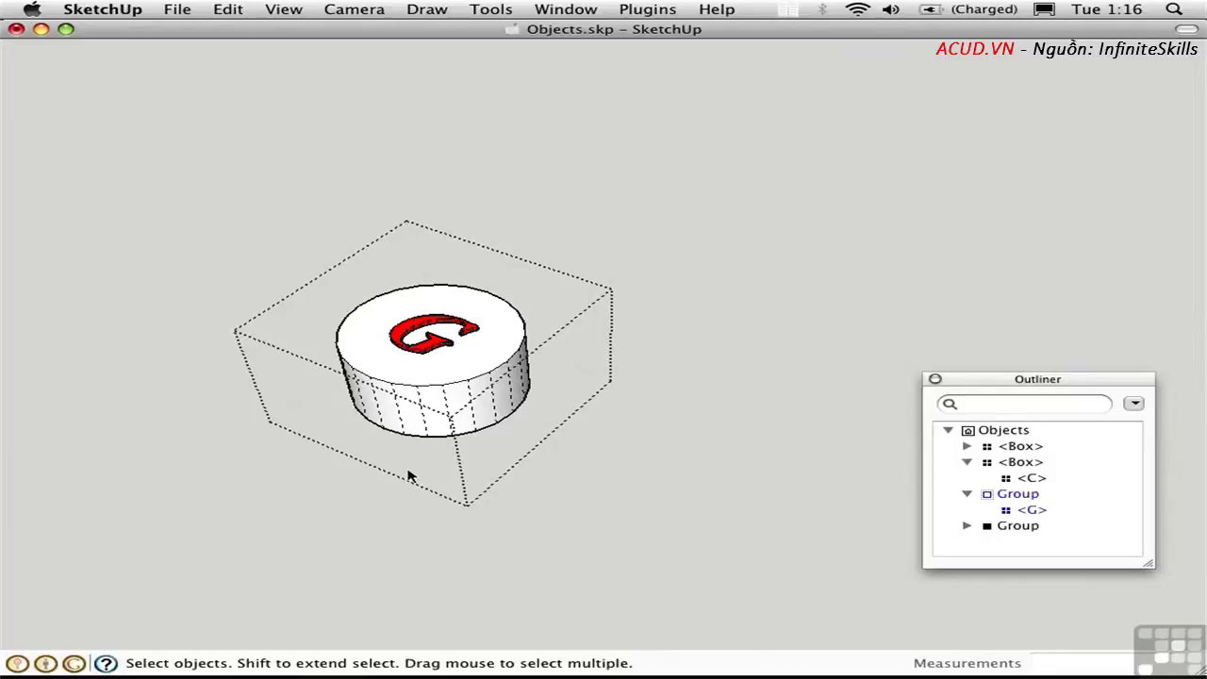
Unsoften the cylinder's vertical side edges with the Eraser, then close the group.
{"action": "key", "text": "e"}
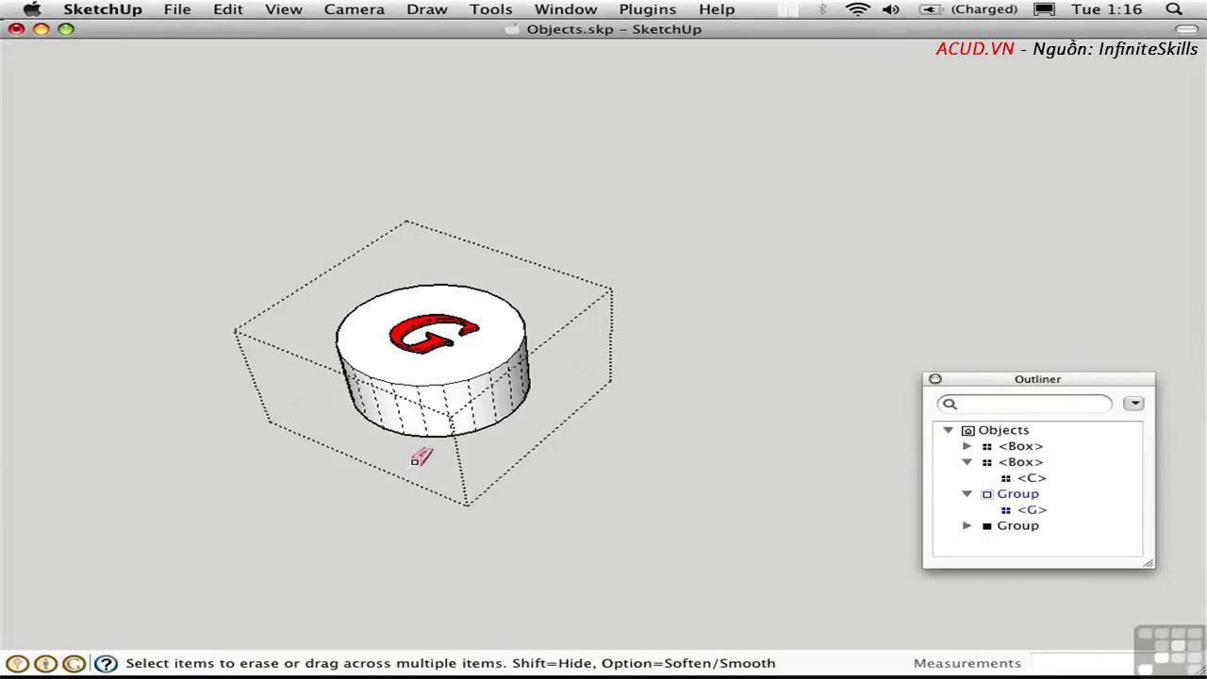
{"action": "mouse_move", "coordinate": [415, 460]}
{"action": "left_mouse_down"}
{"action": "mouse_move", "coordinate": [398, 417]}
{"action": "mouse_move", "coordinate": [493, 397]}
{"action": "mouse_move", "coordinate": [501, 463]}
{"action": "left_mouse_up"}
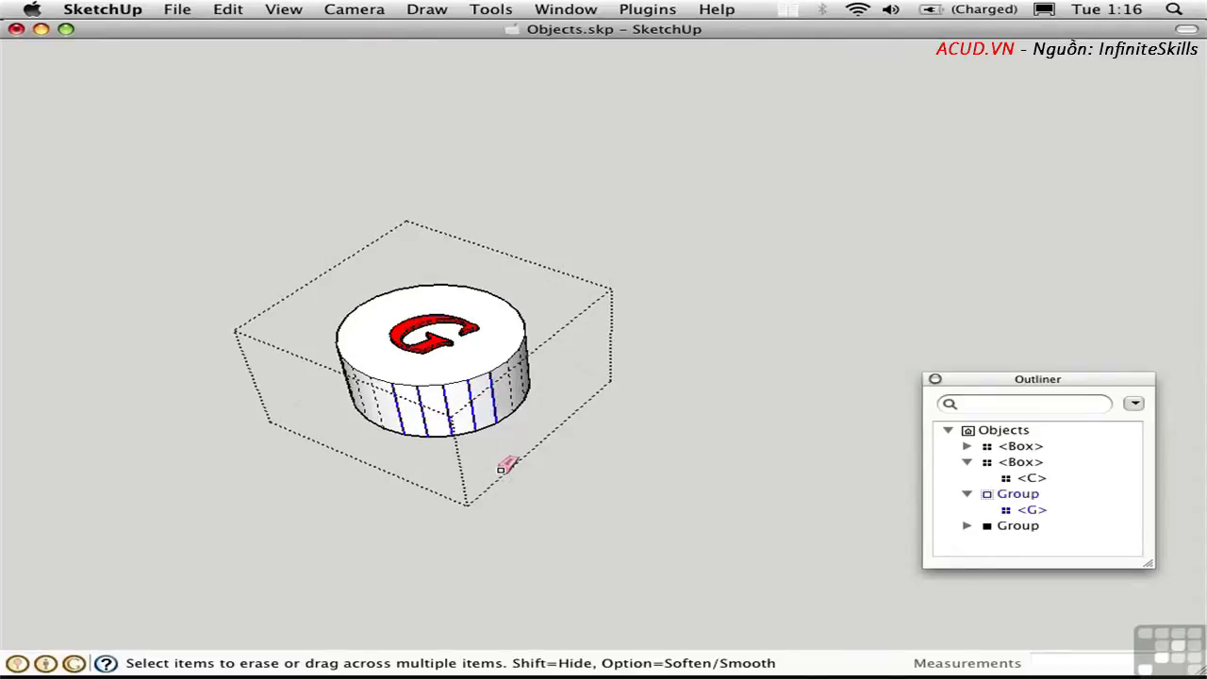
{"action": "key", "text": "space"}
{"action": "left_click", "coordinate": [566, 497]}
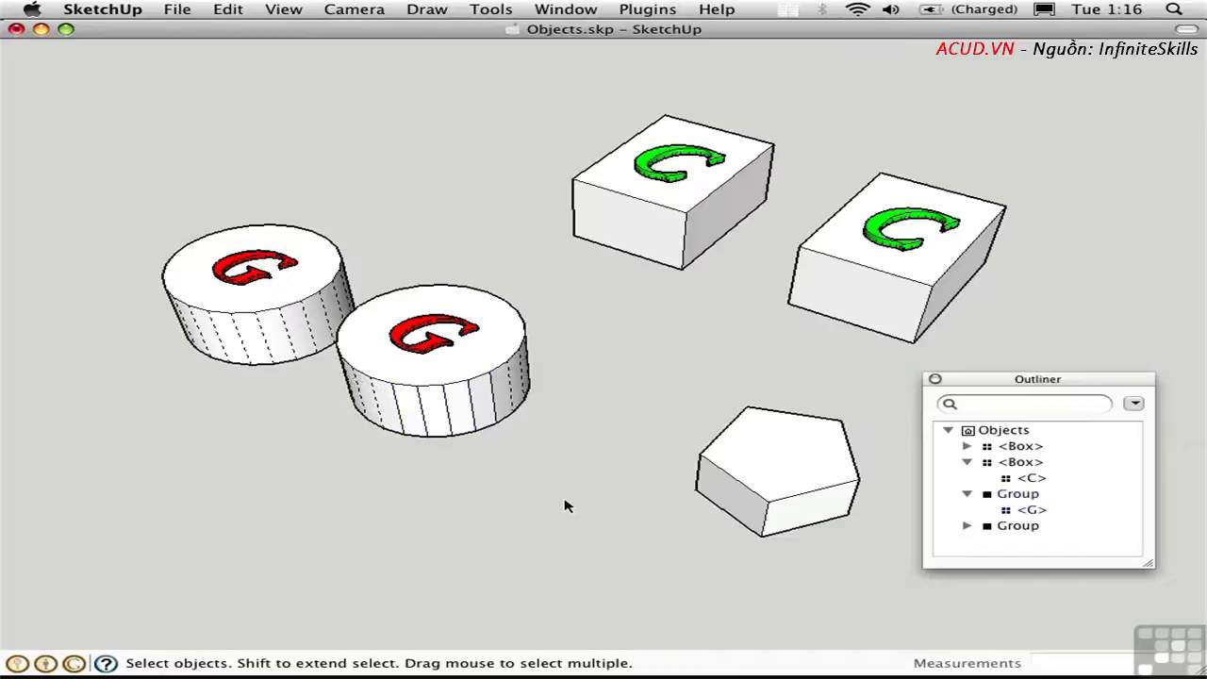